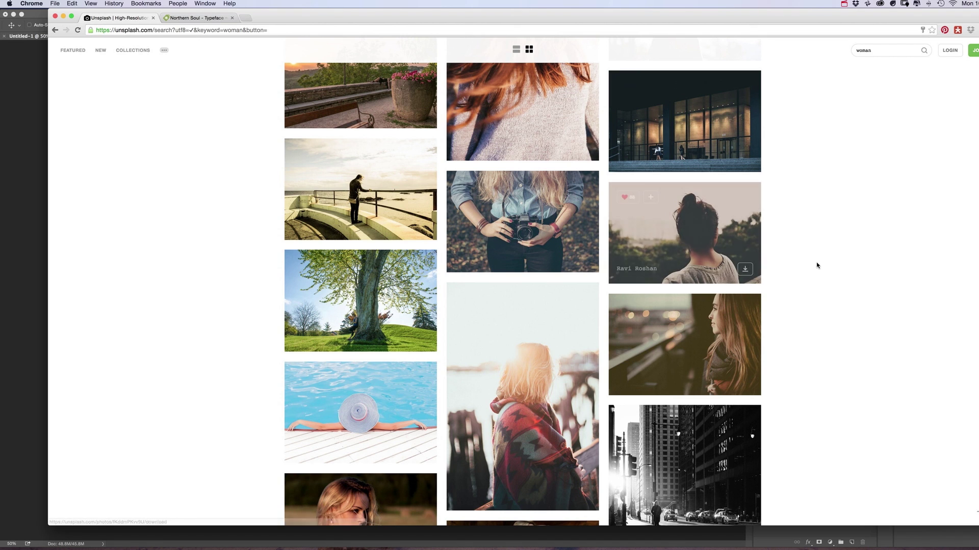
- Look over the Unsplash photo results and the Northern Soul typeface page in Chrome, and return to Photoshop
click(30, 225)
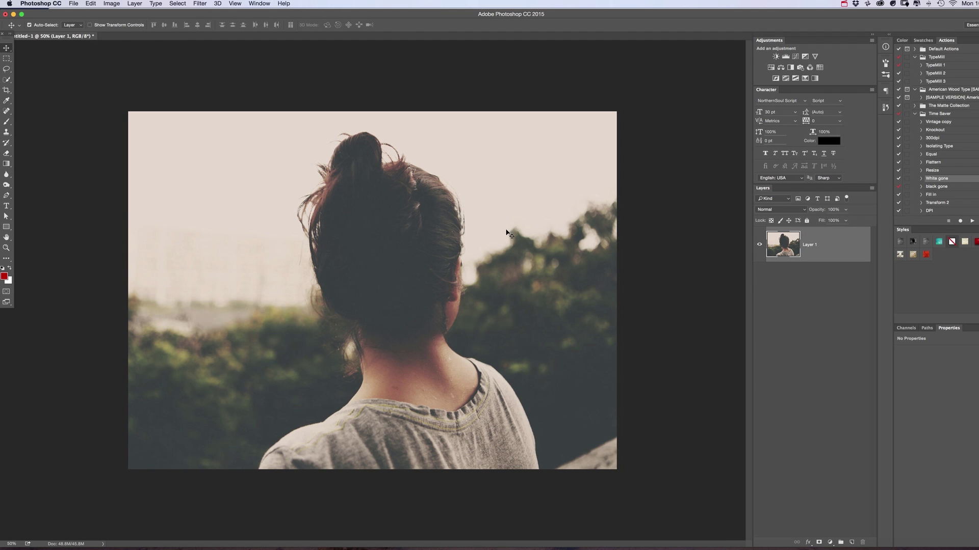
key(super+Tab)
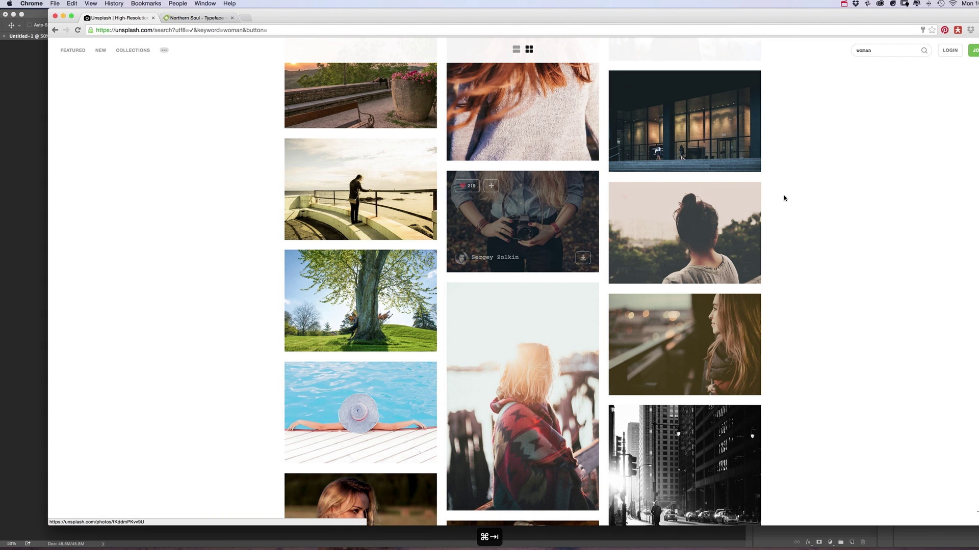
click(208, 18)
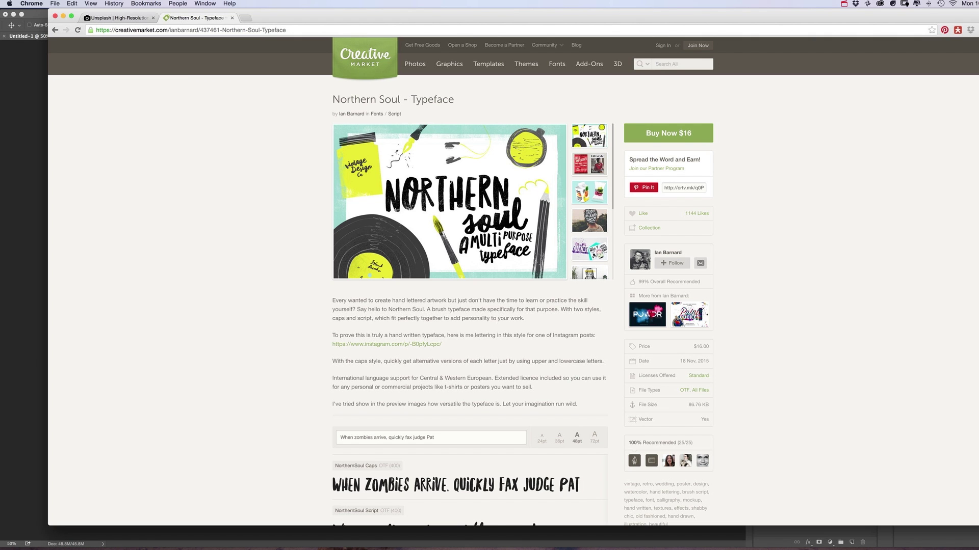
scroll(793, 123, down, 4)
scroll(793, 124, up, 4)
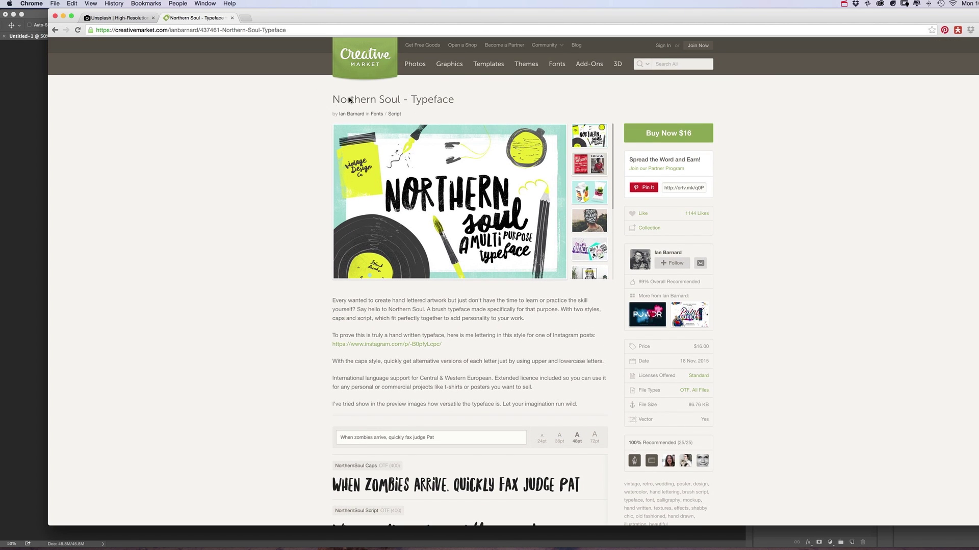
click(118, 20)
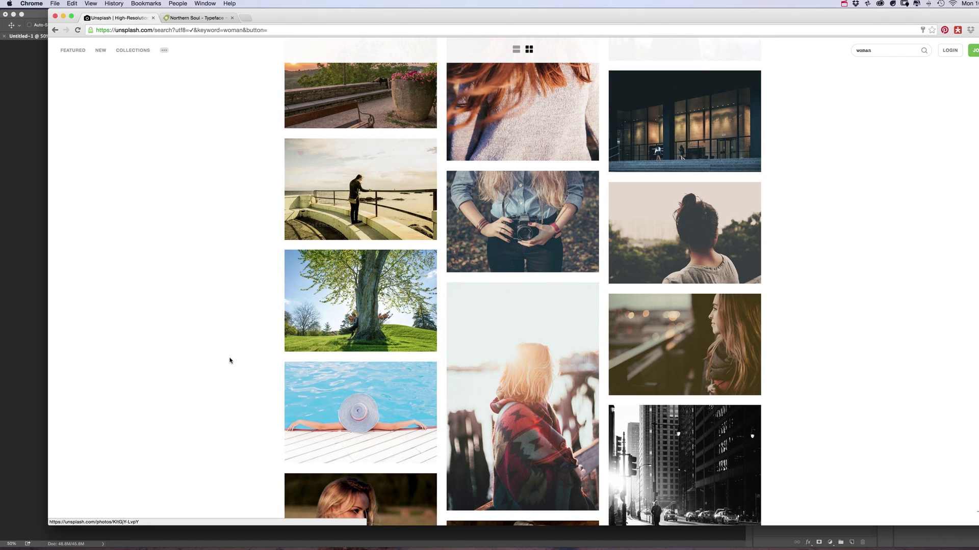
click(248, 545)
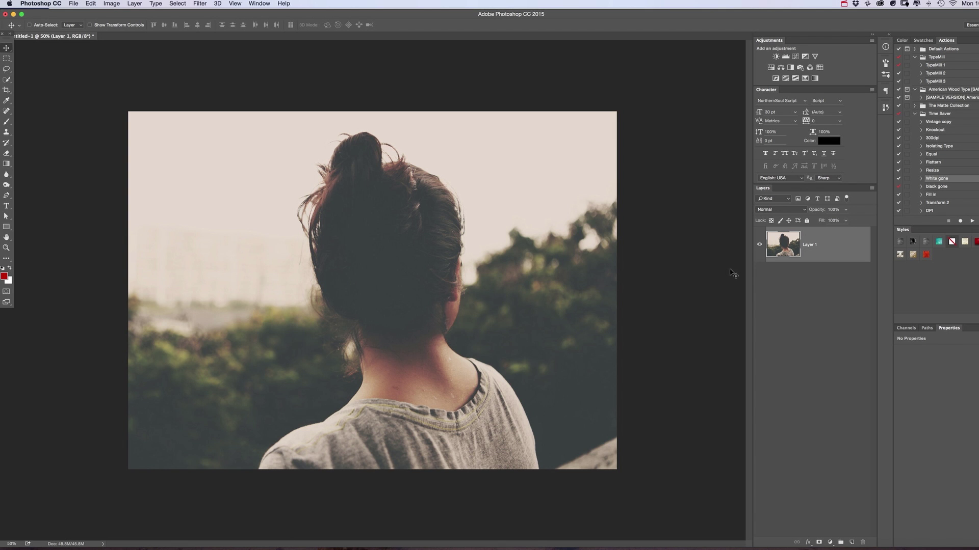
- Create a new layer group and add a Solid Color fill layer set to white
click(840, 543)
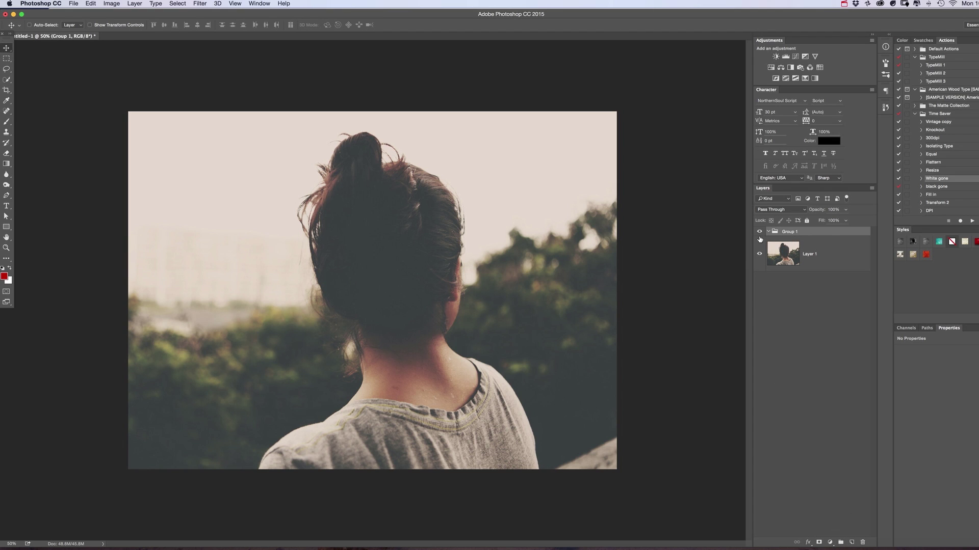
click(829, 543)
click(853, 390)
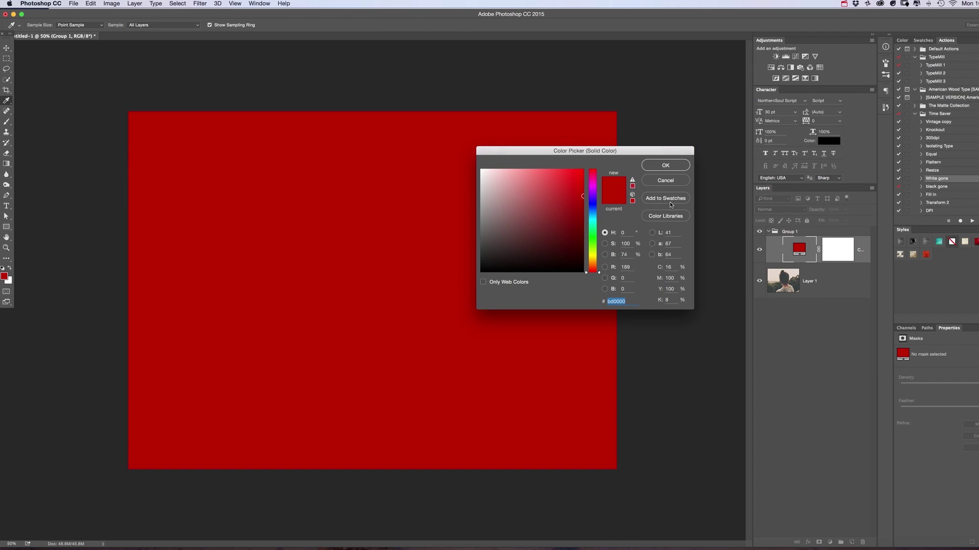
drag(561, 205, 455, 158)
click(665, 166)
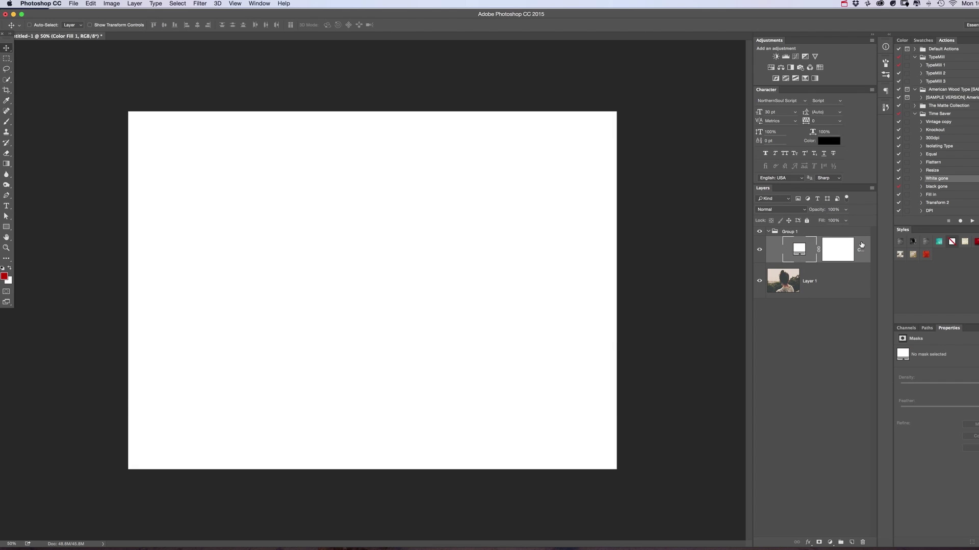
- Move the white fill layer above the group, clip it to the group, and select the group
drag(861, 245, 859, 230)
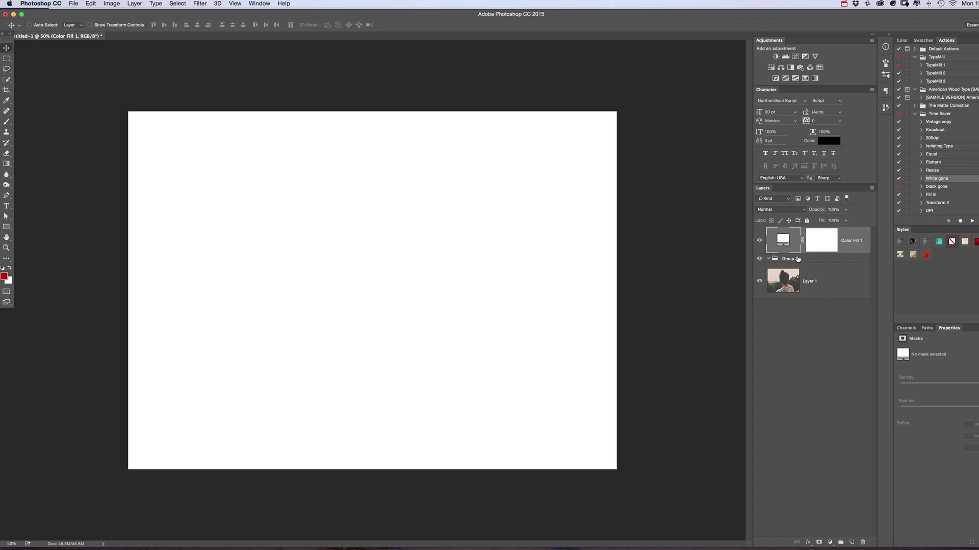
alt+click(799, 253)
click(804, 262)
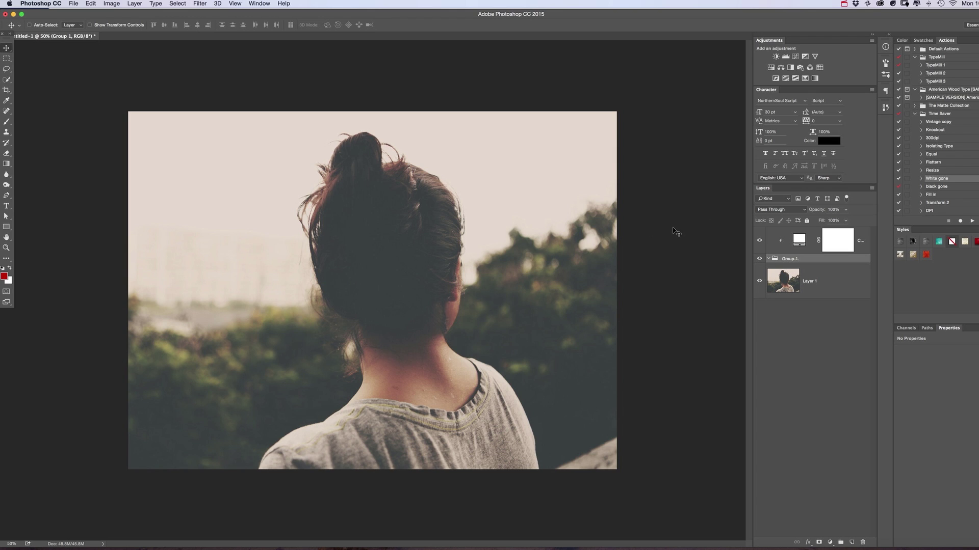
- Add the word "her" in NorthernSoul Script at about 765 pt and "VALUE" in NorthernSoul Caps at about 442 pt
key(super+v)
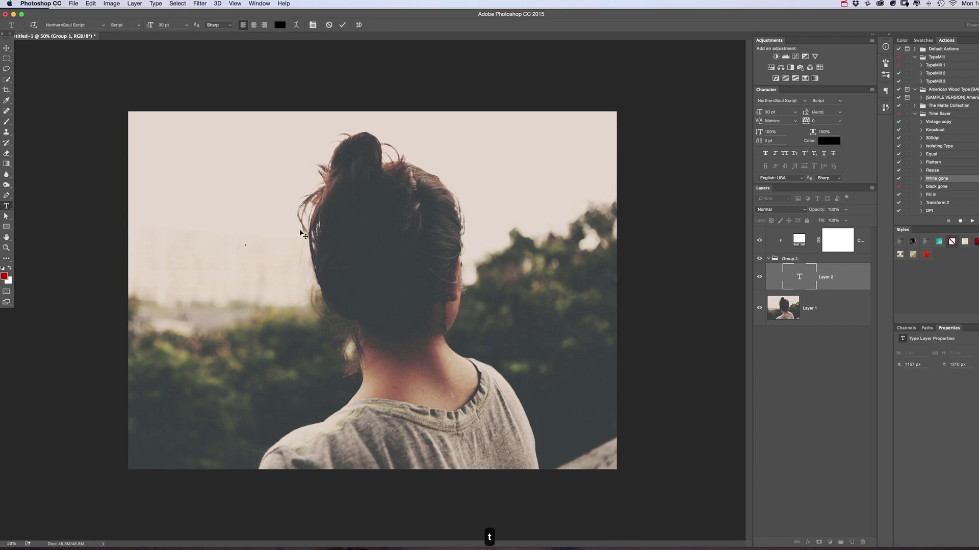
key(t)
click(351, 250)
text(VALUE)
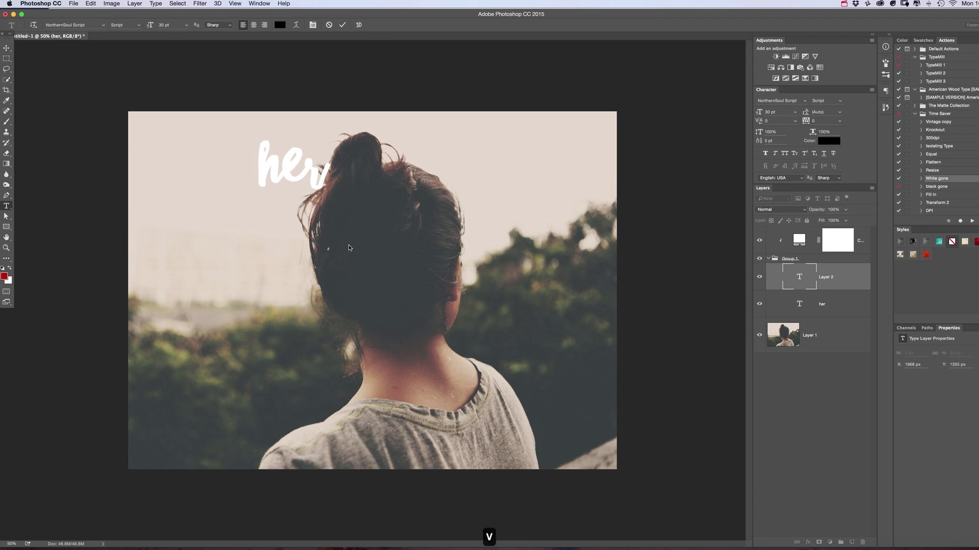
key(super+Return)
key(v)
click(842, 102)
- Duplicate the "VALUE" text, change the copy to "is", and stack both words below "her"
drag(388, 275, 281, 269)
double_click(281, 275)
text(is)
key(super+Return)
drag(320, 220, 262, 214)
- Duplicate the "her" text, change the copy to "more", and place it to the right of "her"
drag(297, 163, 402, 233)
key(t)
double_click(402, 234)
text(more)
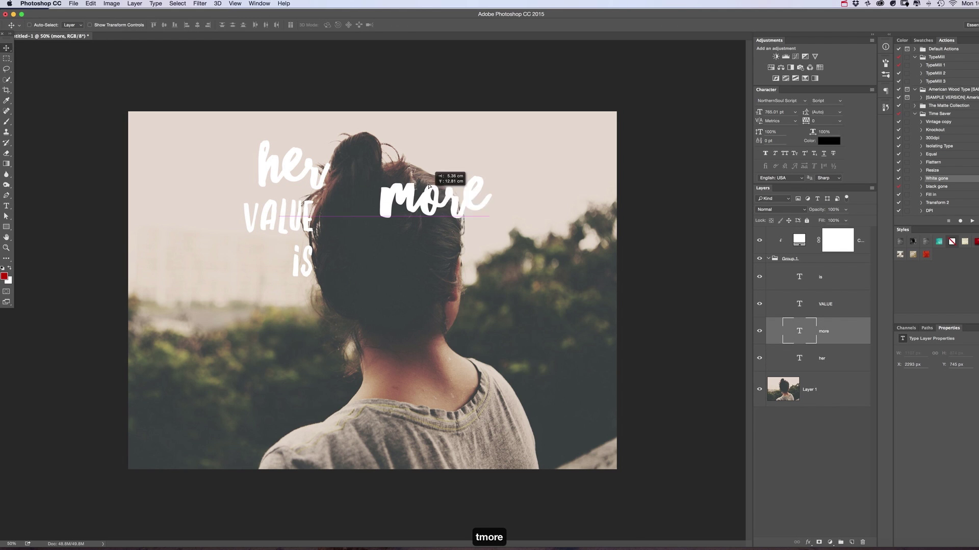
key(super+Return)
- Duplicate the "VALUE" text, change the copy to "precious", and place it below "more"
drag(278, 219, 458, 221)
double_click(395, 234)
text(precious)
key(super+Return)
key(v)
key(alt+bracketright)
- Duplicate the script text to add "than" below "precious" and "Rubies" below "is"
drag(293, 163, 270, 311)
key(t)
double_click(451, 265)
text(than)
key(super+Return)
text(vtRubies)
key(super+Return)
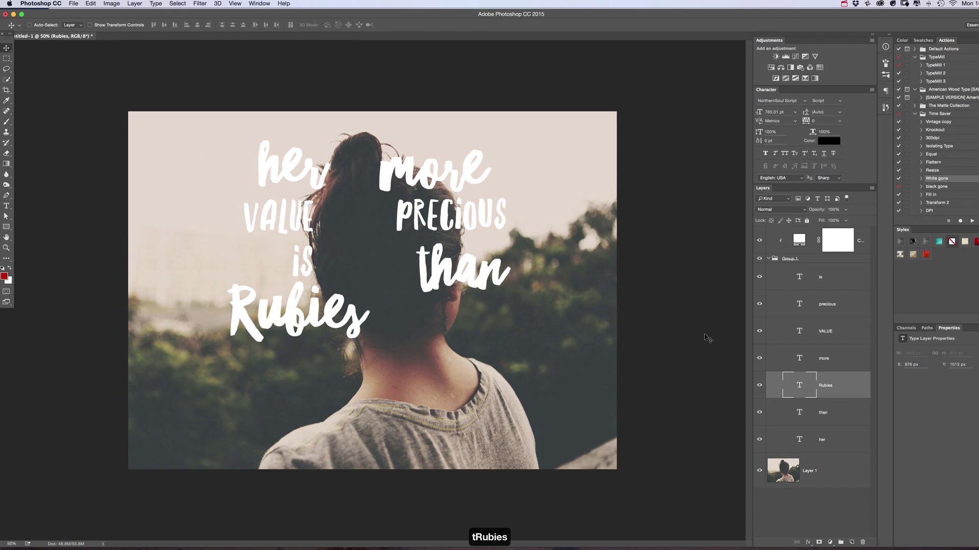
- Duplicate the "VALUE" text, change the copy to "OR", and place it below "than"
mouse_move(278, 219)
mouse_down()
mouse_move(469, 346)
mouse_move(450, 329)
mouse_up()
double_click(450, 326)
text(or)
key(BackSpace)
key(BackSpace)
text(OR)
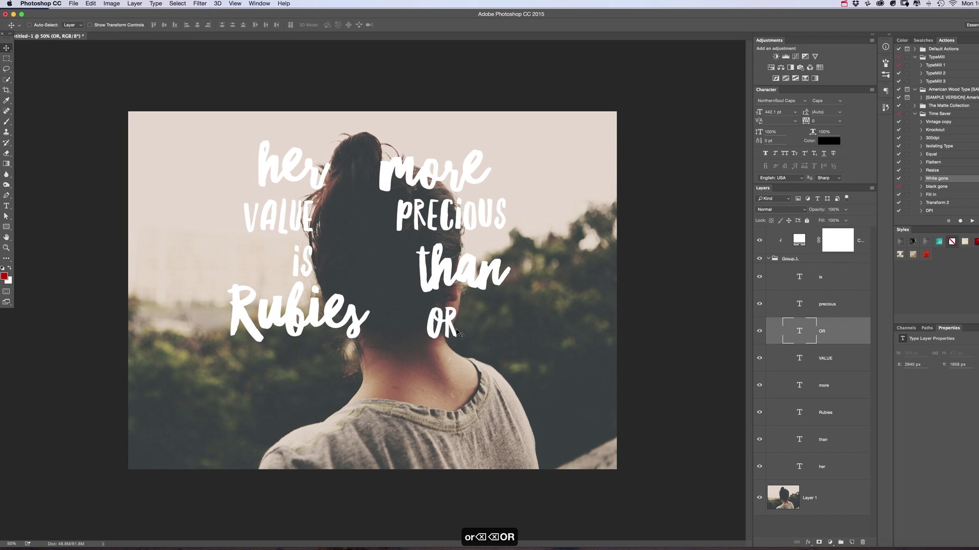
key(super+Return)
key(v)
key(alt+bracketright)
- Duplicate the "Rubies" text, change the copy to "pearls", and place it below "Rubies"
click(825, 412)
drag(300, 314, 398, 393)
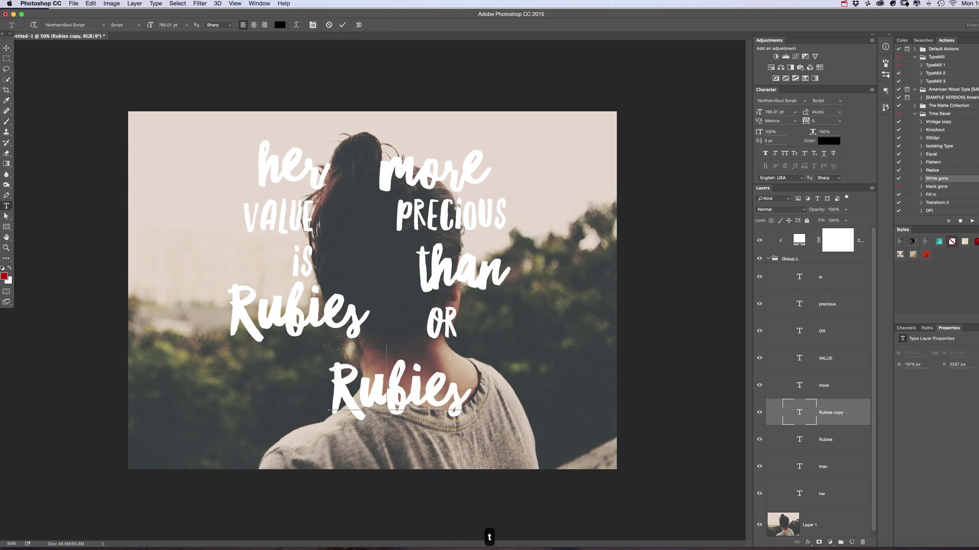
key(t)
double_click(398, 392)
text(pearls)
key(super+Return)
key(v)
drag(372, 336, 339, 304)
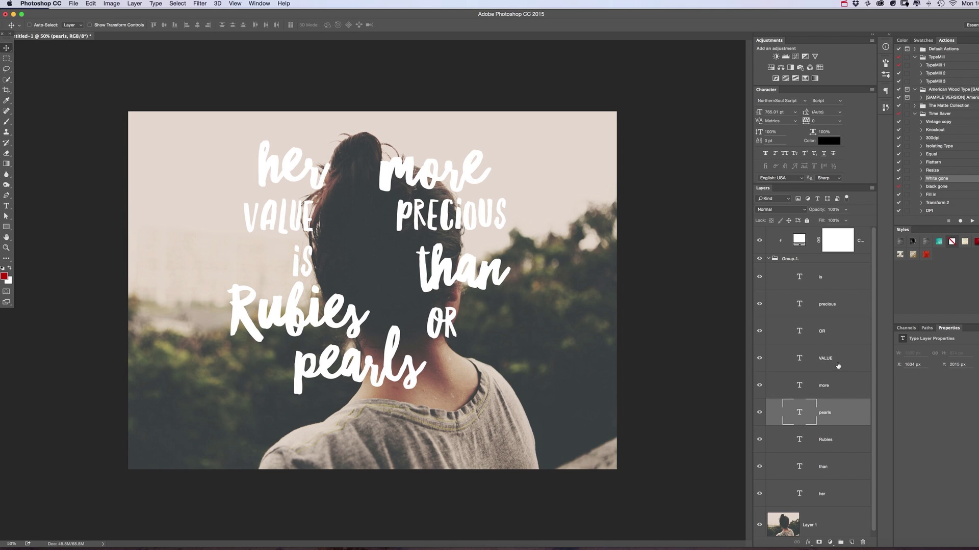
- Duplicate "OR" as "Proverbs 31:10", reduce it to about 221 pt, and place it below "pearls"
click(821, 331)
drag(442, 322, 455, 420)
key(t)
double_click(455, 420)
text(Provervs)
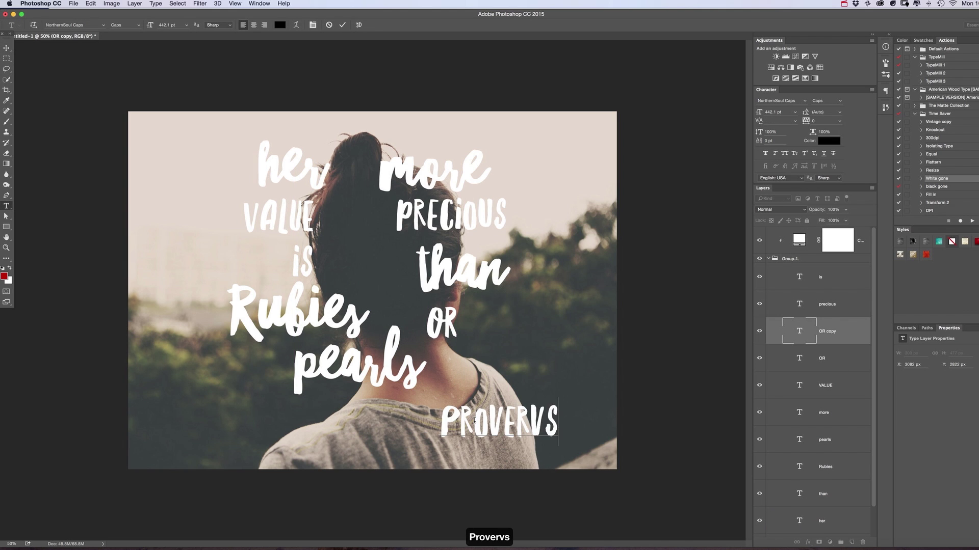
key(BackSpace)
key(BackSpace)
text(bs 31)
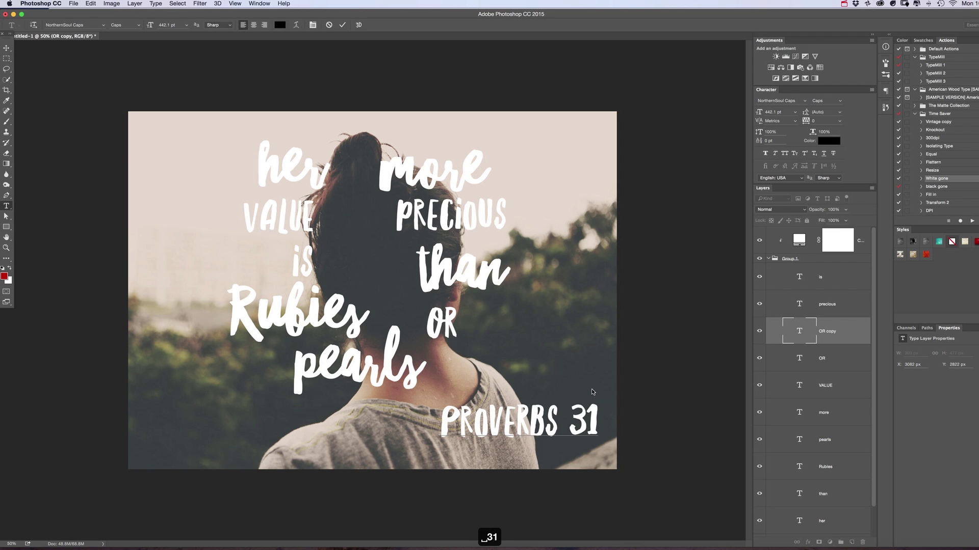
text(:10)
key(super+Return)
drag(519, 420, 417, 403)
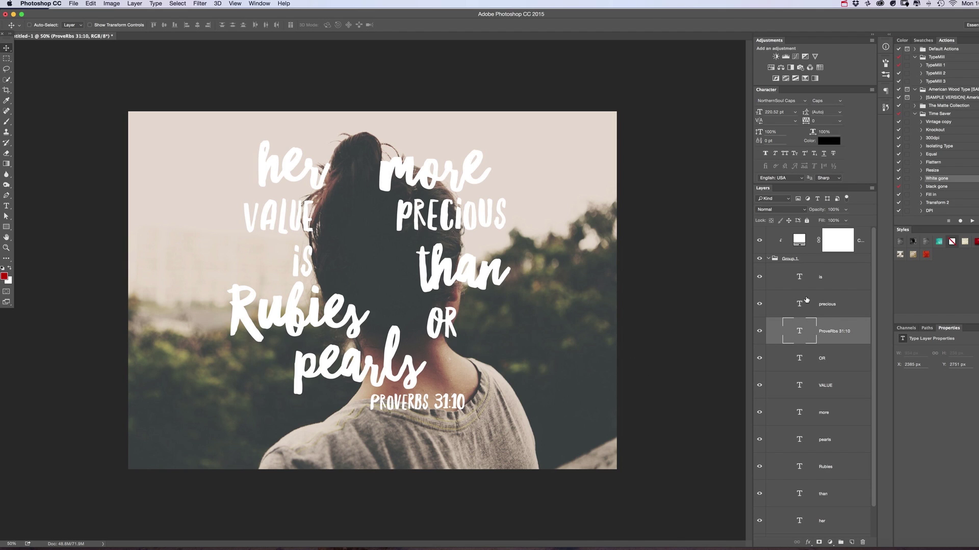
- Delete the layer mask of the white Color Fill layer and lock the layer
click(836, 249)
right_click(834, 238)
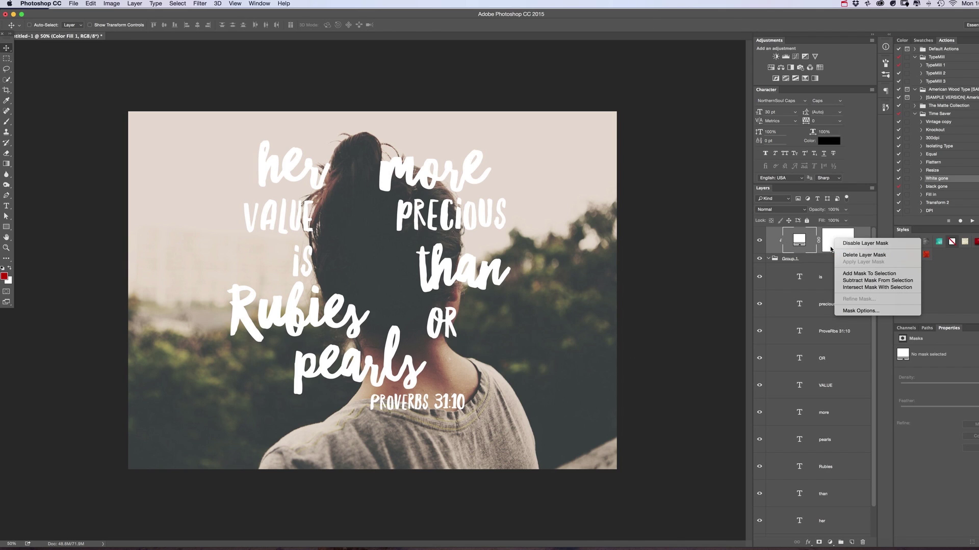
click(863, 258)
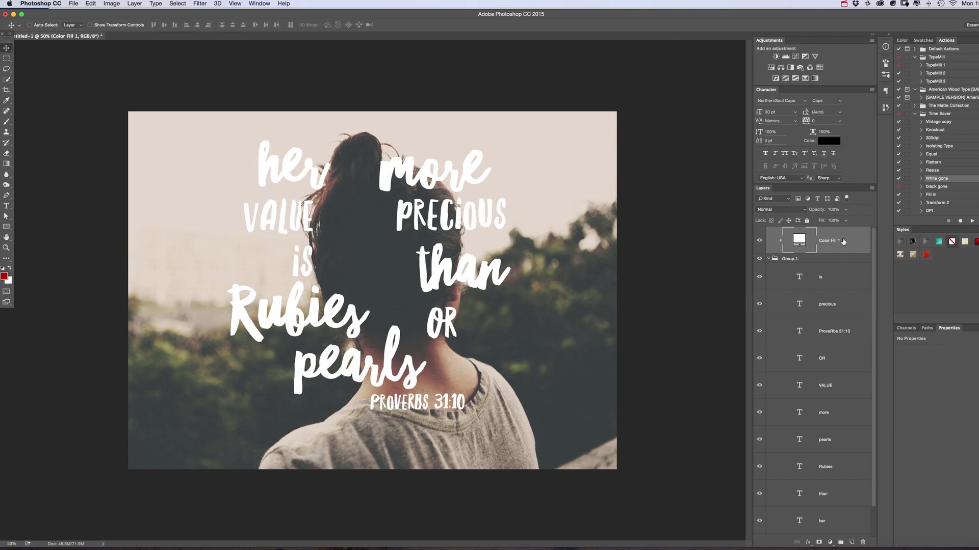
click(806, 221)
- Pick the words "than", "more" and "her" in turn directly on the canvas
super+click(442, 275)
super+click(388, 179)
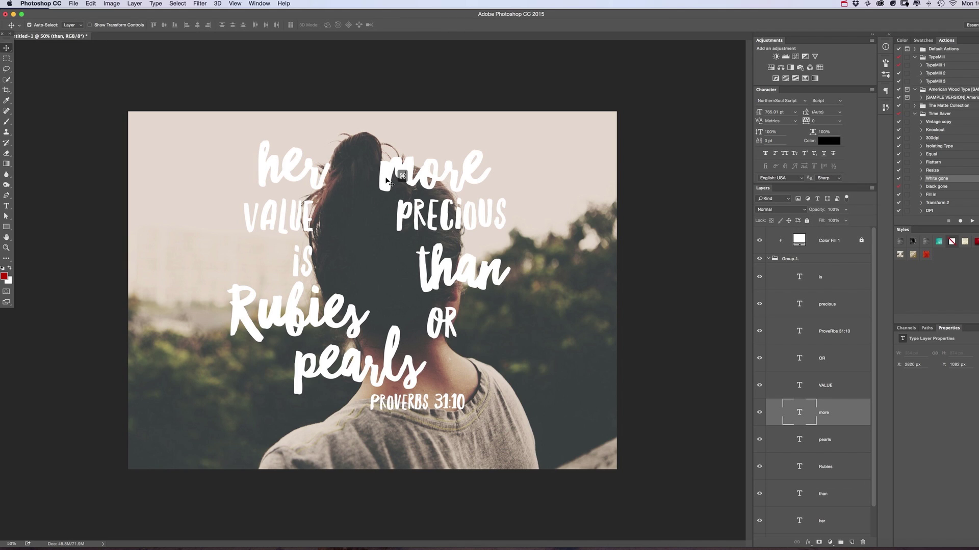
super+click(287, 173)
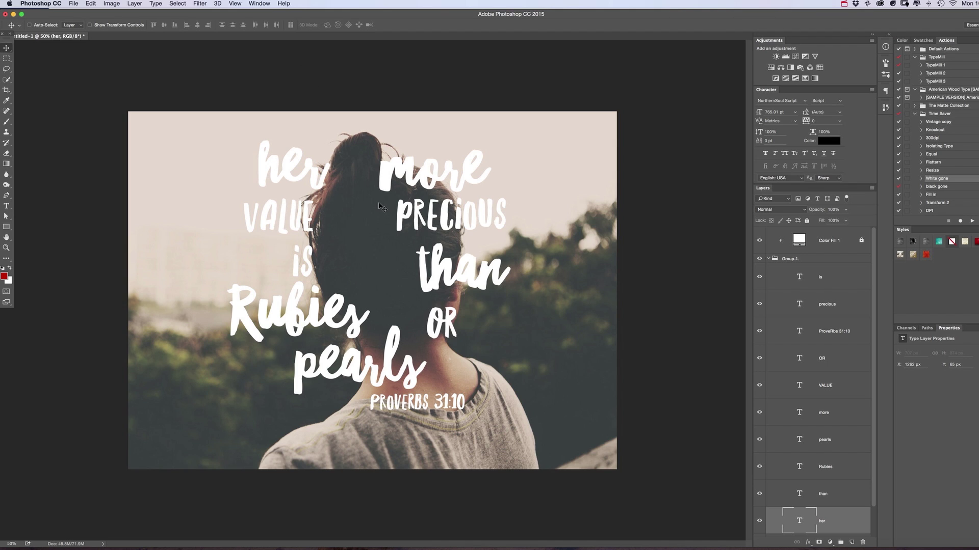
key(t)
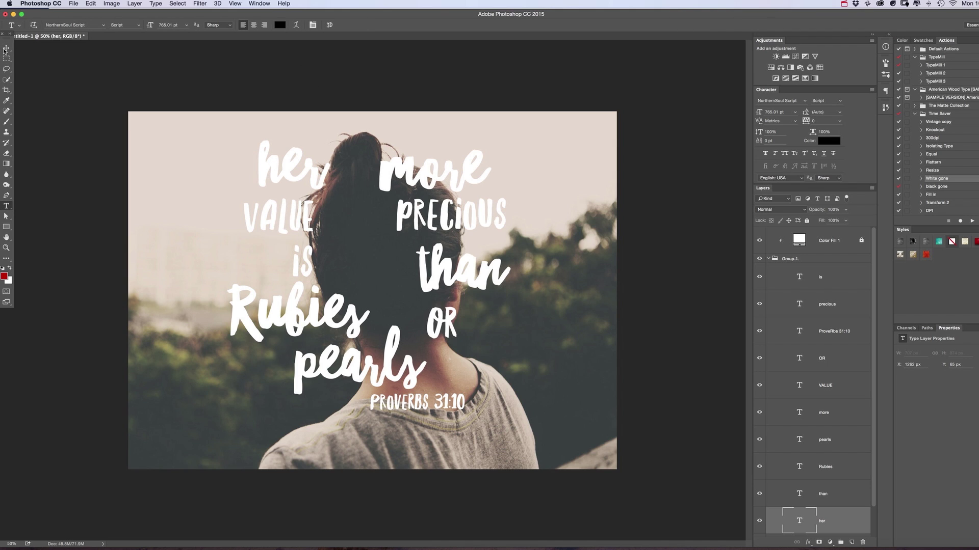
key(v)
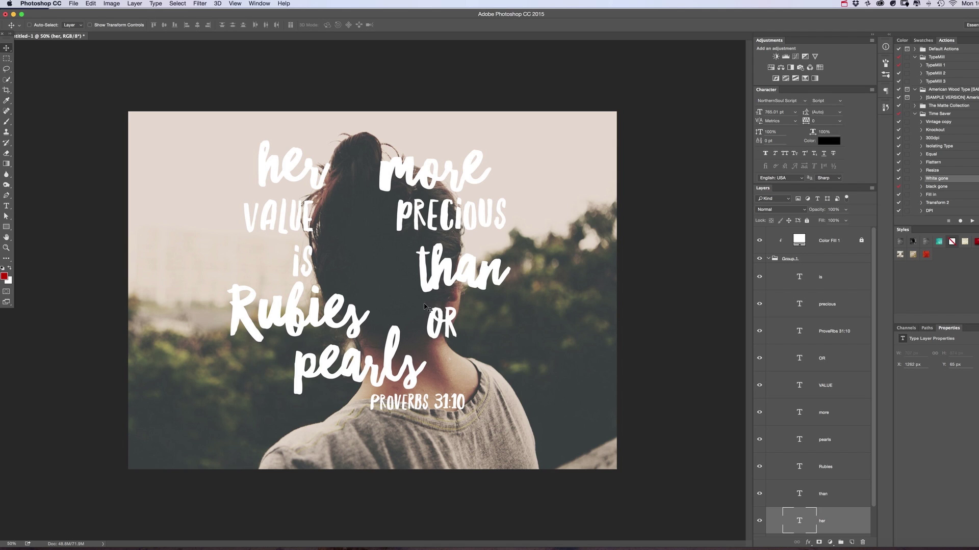
- Move "more" down beside "OR" and move "her" onto the woman's hair
super+click(420, 175)
drag(419, 175, 490, 319)
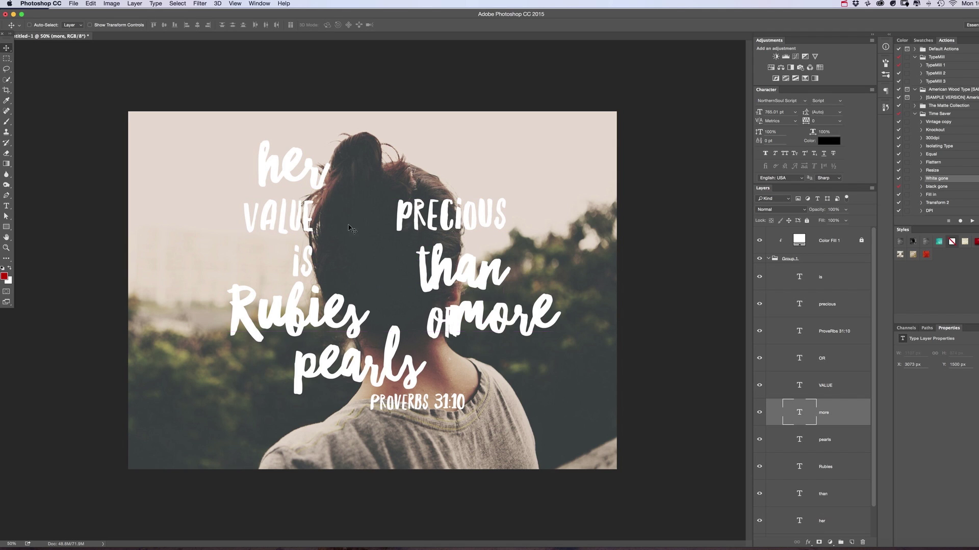
super+click(304, 175)
drag(303, 176, 376, 198)
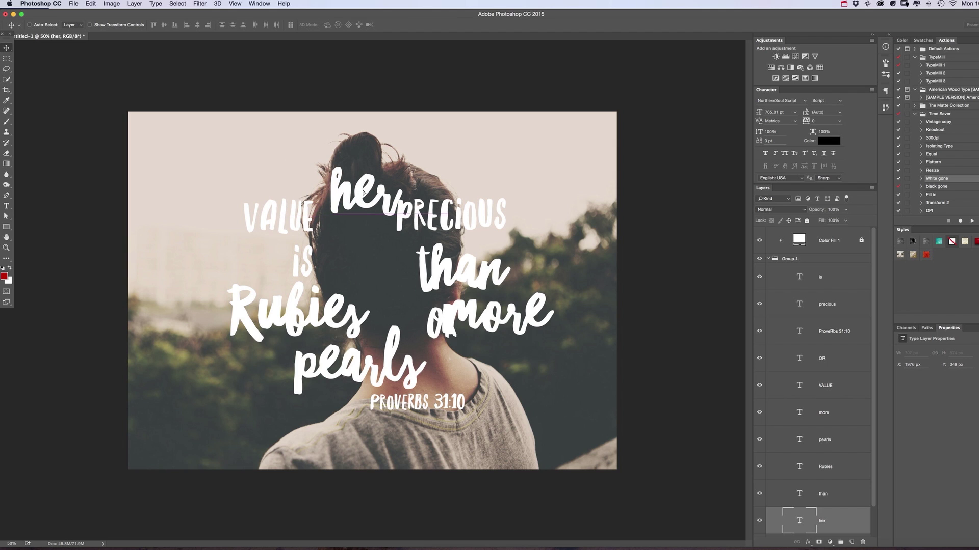
- Scale "her" to about 63%, rotate it about -13°, and position it on the upper part of the hair
key(super+t)
drag(404, 145, 374, 160)
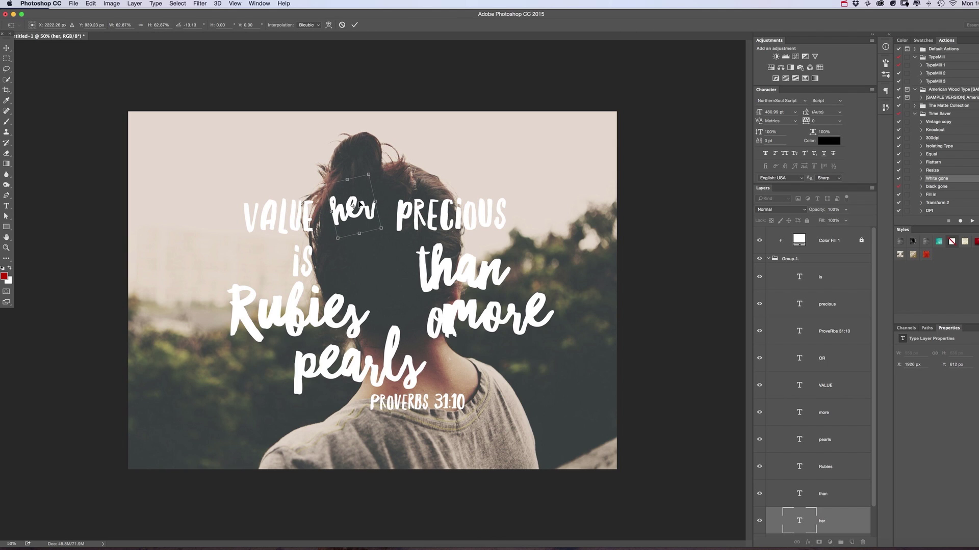
key(Return)
drag(359, 202, 356, 192)
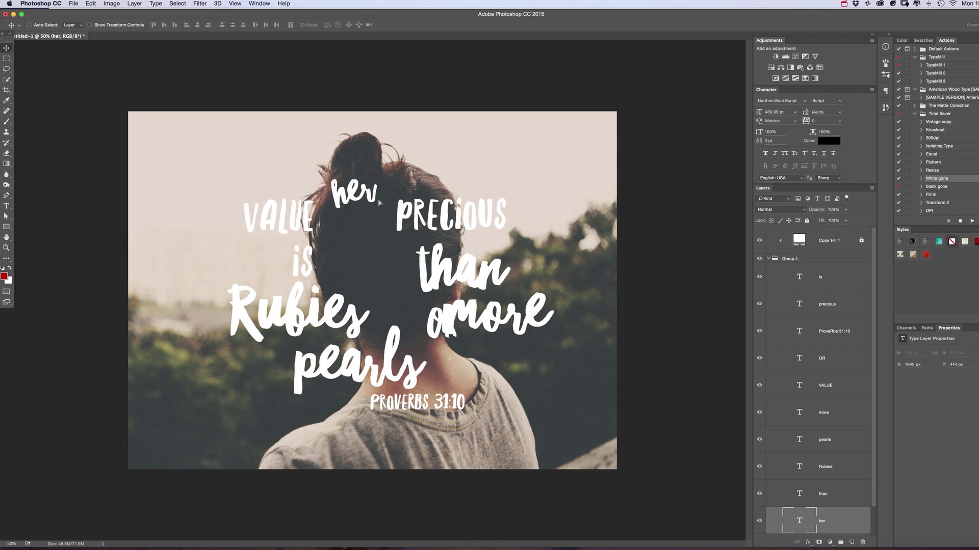
- Move "precious" aside to the photo's right edge and place "VALUE" on the hair just below "her"
super+click(417, 210)
drag(416, 210, 540, 259)
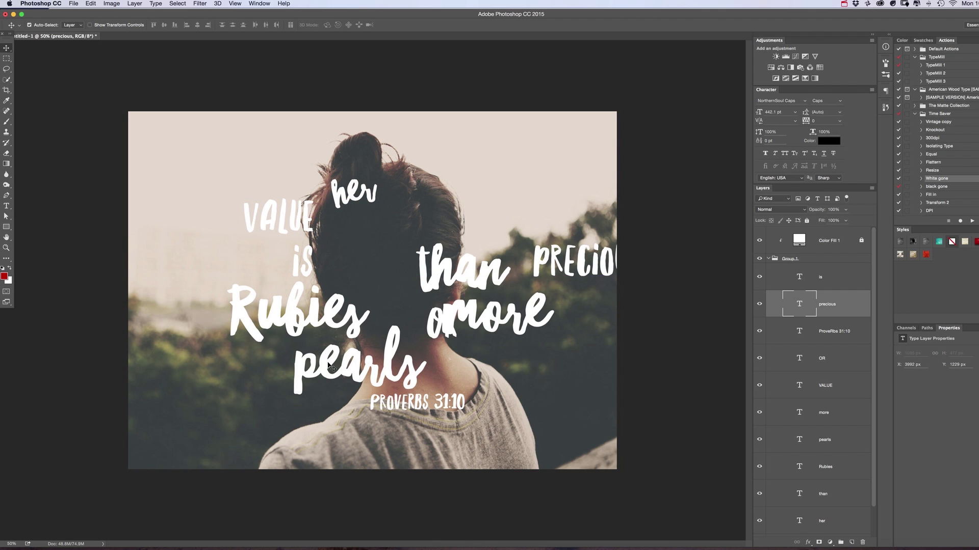
drag(285, 220, 405, 218)
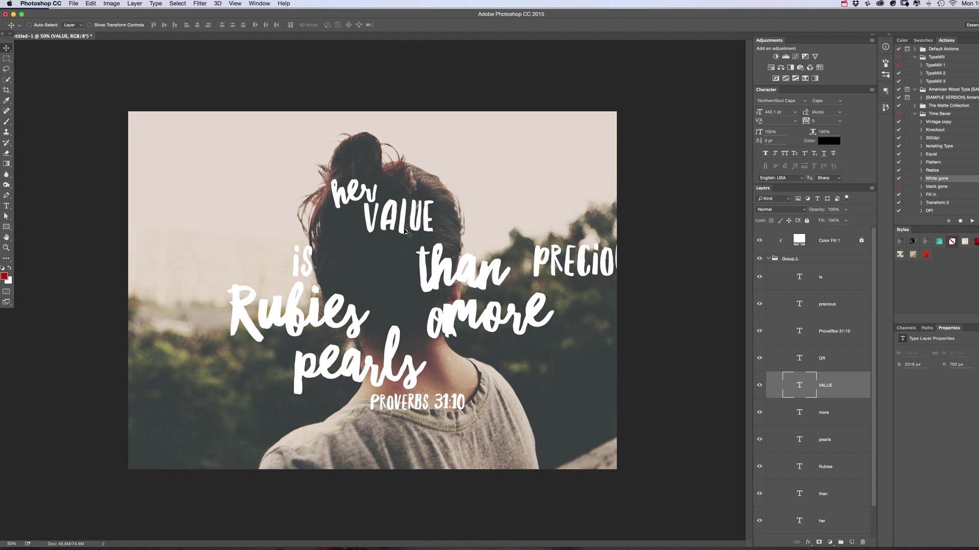
- Retype "VALUE" as lowercase "value" and move the word up beside "her"
key(t)
double_click(397, 222)
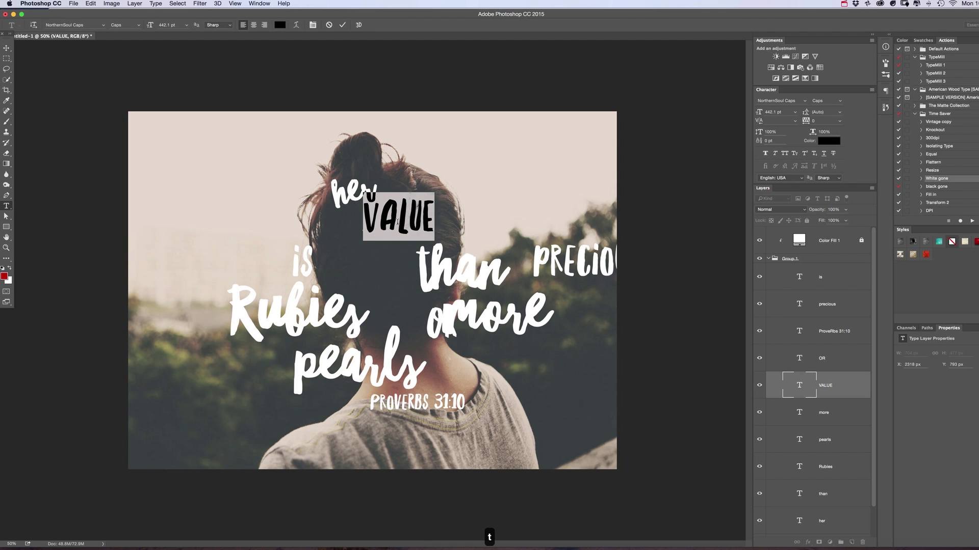
text(value)
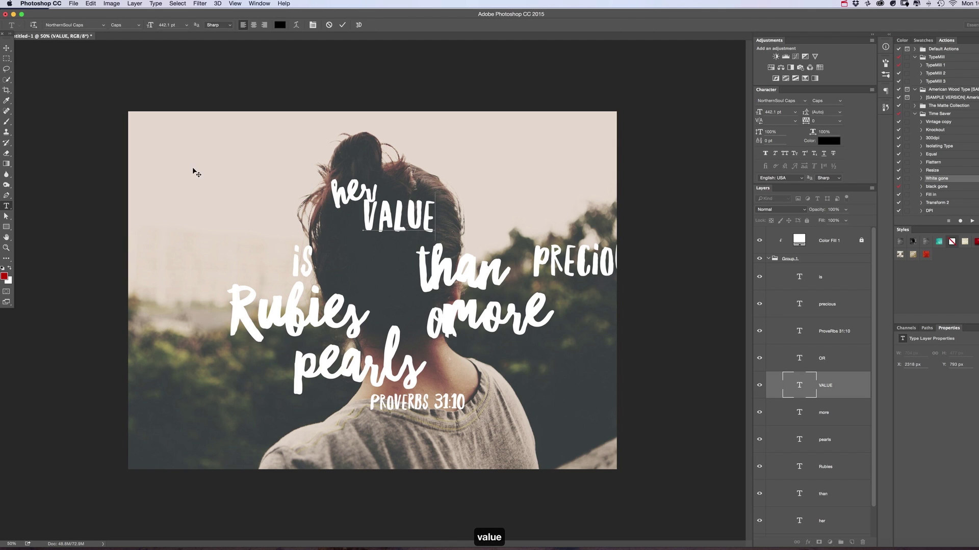
click(7, 49)
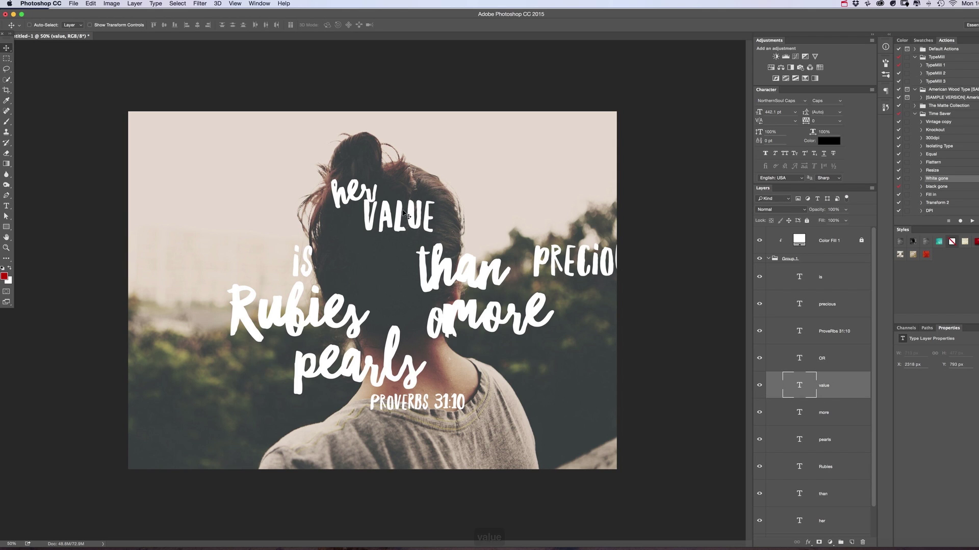
drag(404, 208, 423, 191)
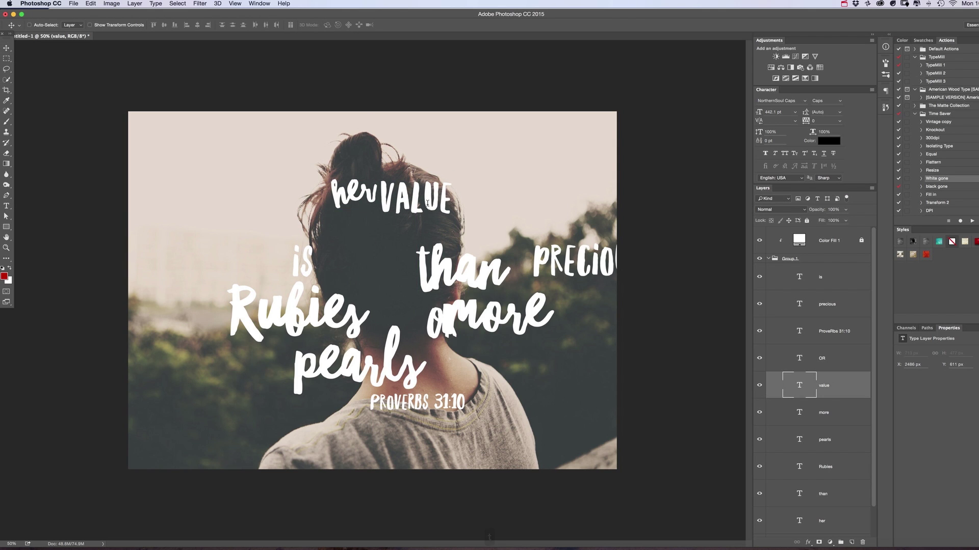
- Warp the "value" text with the Arc style, horizontal, at a bend of +5%
key(t)
double_click(411, 199)
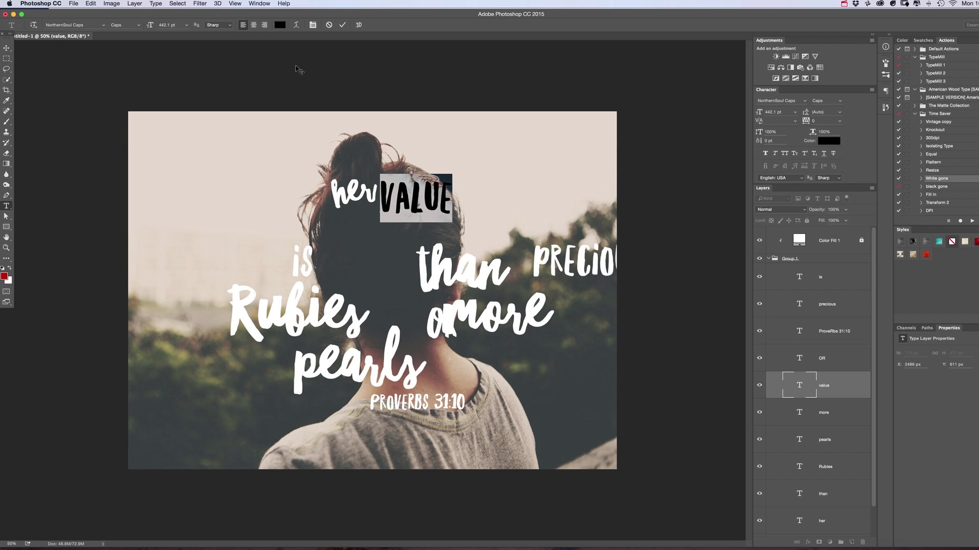
click(296, 25)
drag(589, 109, 555, 112)
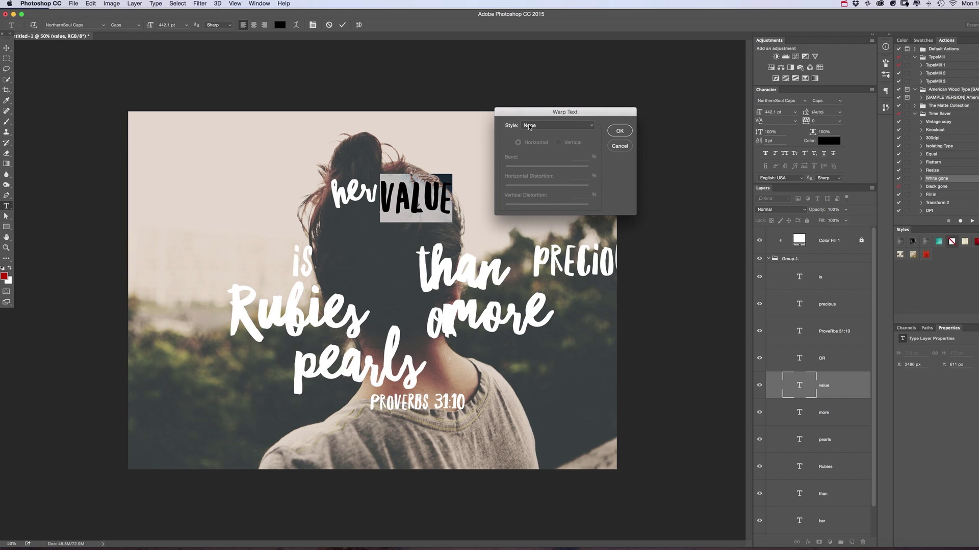
click(546, 129)
click(546, 135)
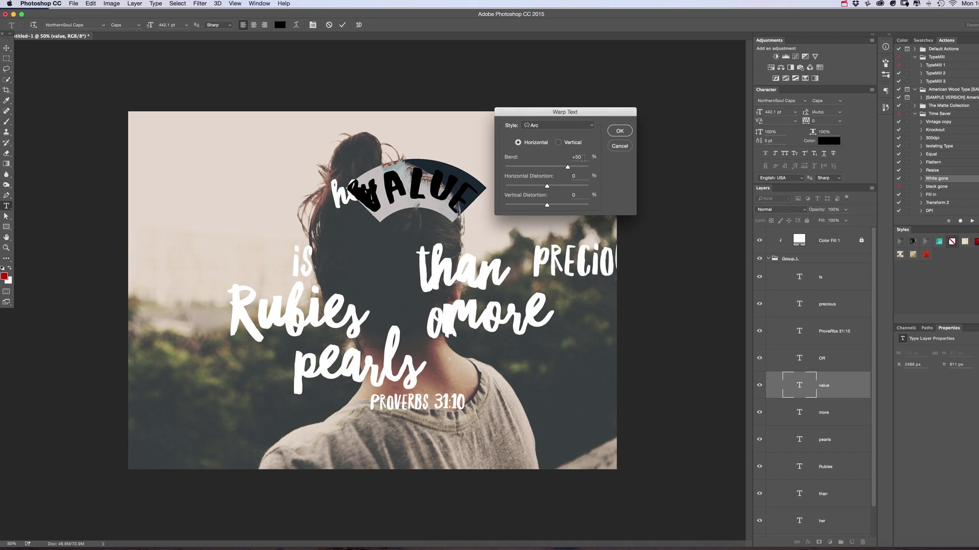
drag(582, 160, 572, 159)
text(5)
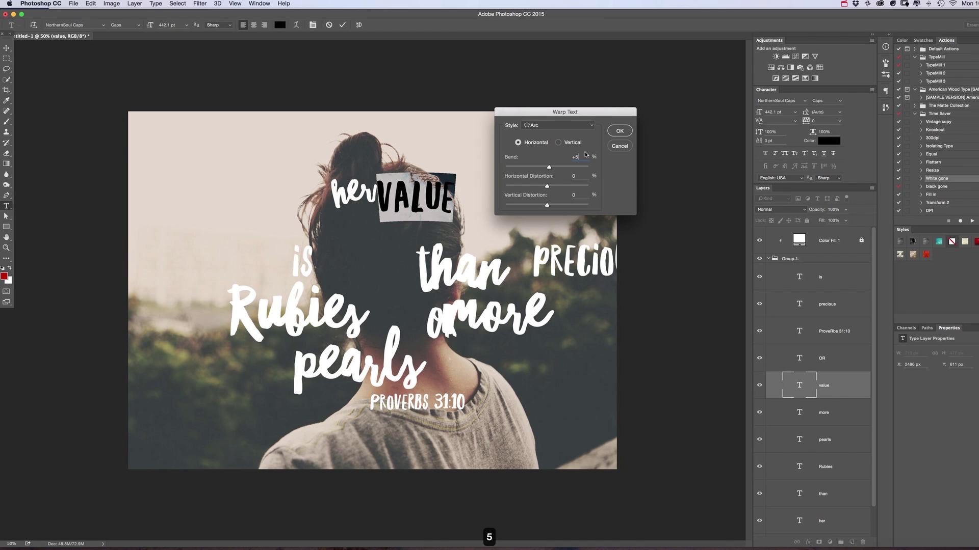
click(619, 131)
- Rotate "value" about 2.7° and scale it down slightly, and nudge "her" left to space the two words
click(7, 48)
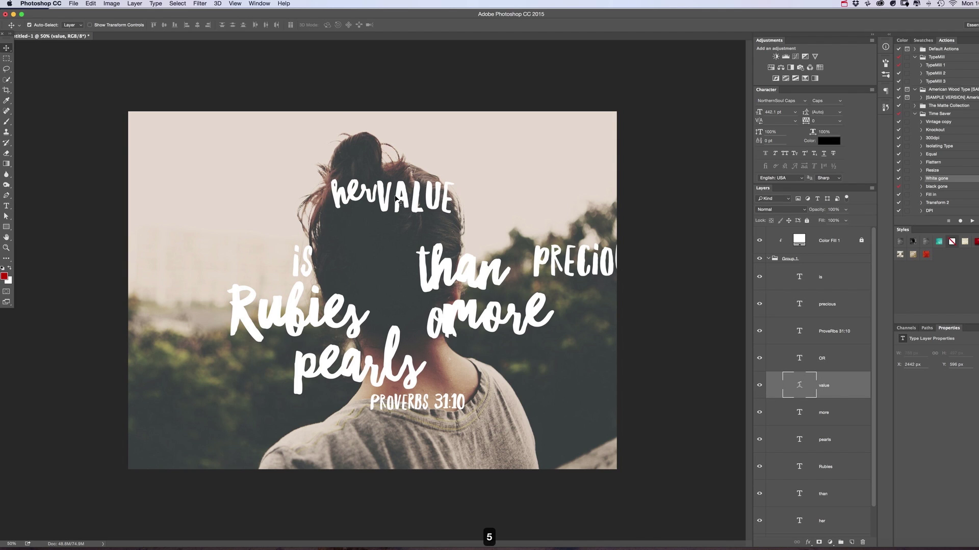
key(super+t)
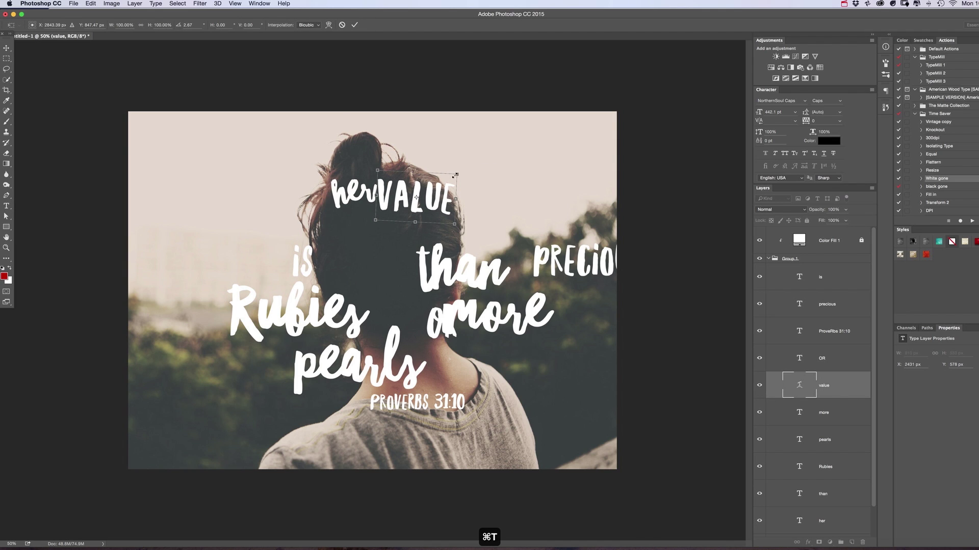
drag(455, 175, 418, 198)
key(Return)
drag(360, 204, 357, 204)
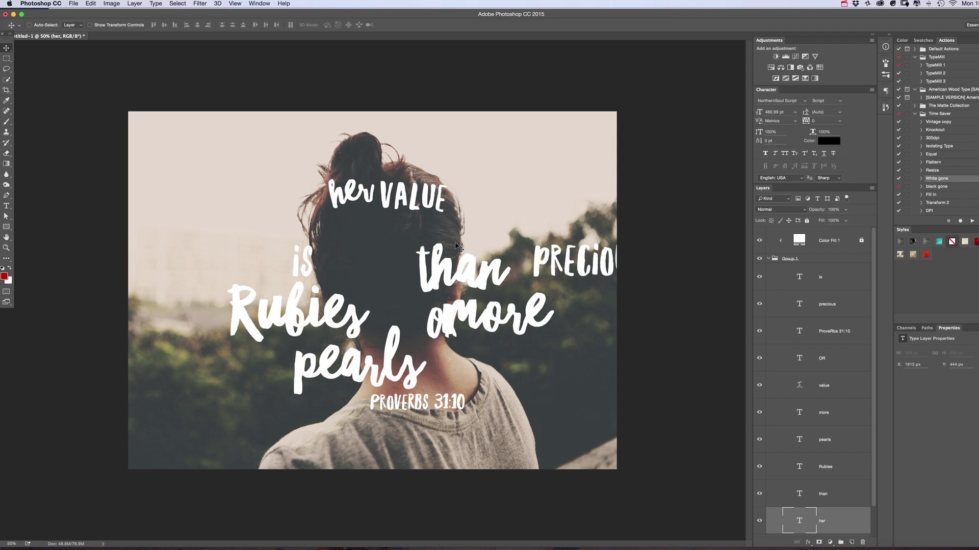
- Move "is" onto the hair beneath "her" and enlarge it slightly
drag(301, 264, 322, 240)
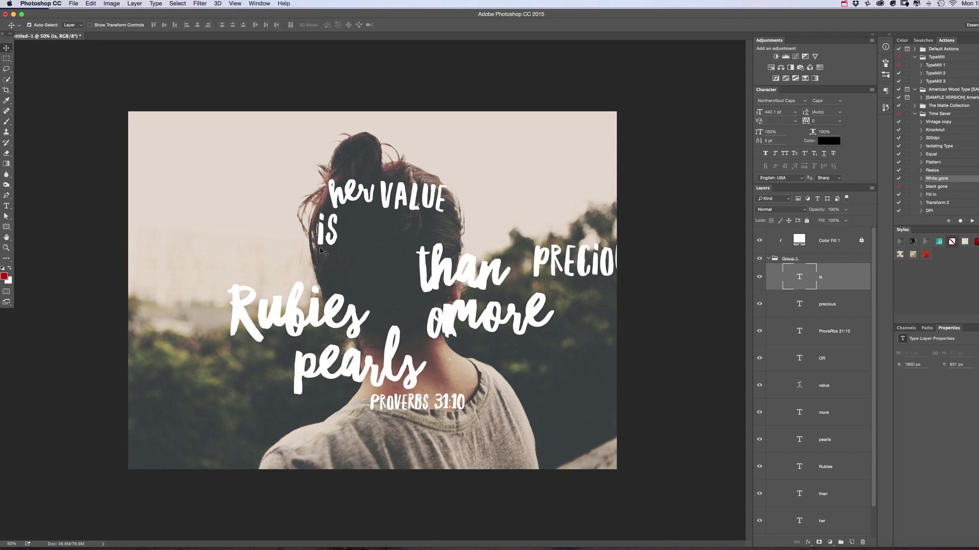
key(super+t)
mouse_move(335, 261)
mouse_down()
mouse_move(331, 251)
mouse_move(339, 253)
mouse_up()
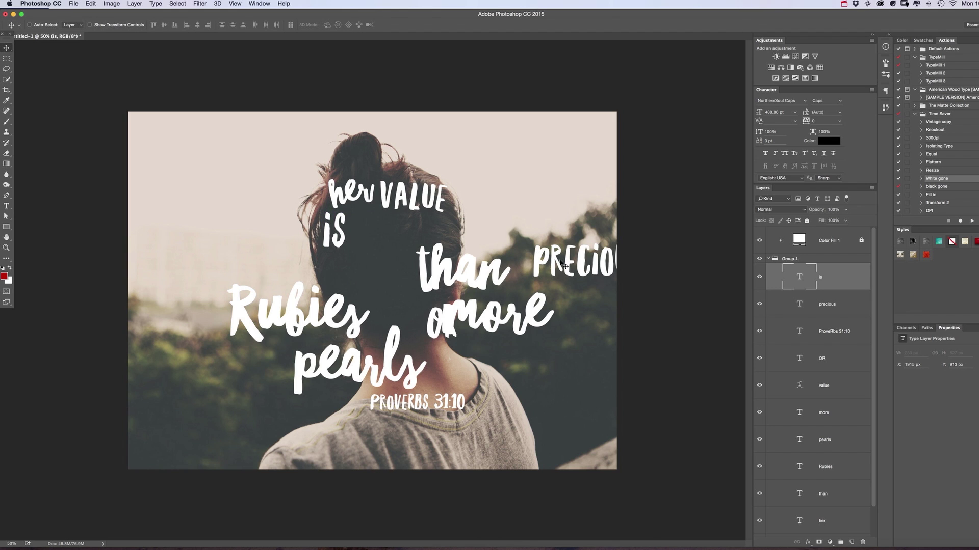
- Move "more" onto the hair beside "is" and scale it to about 71%
drag(478, 314, 396, 236)
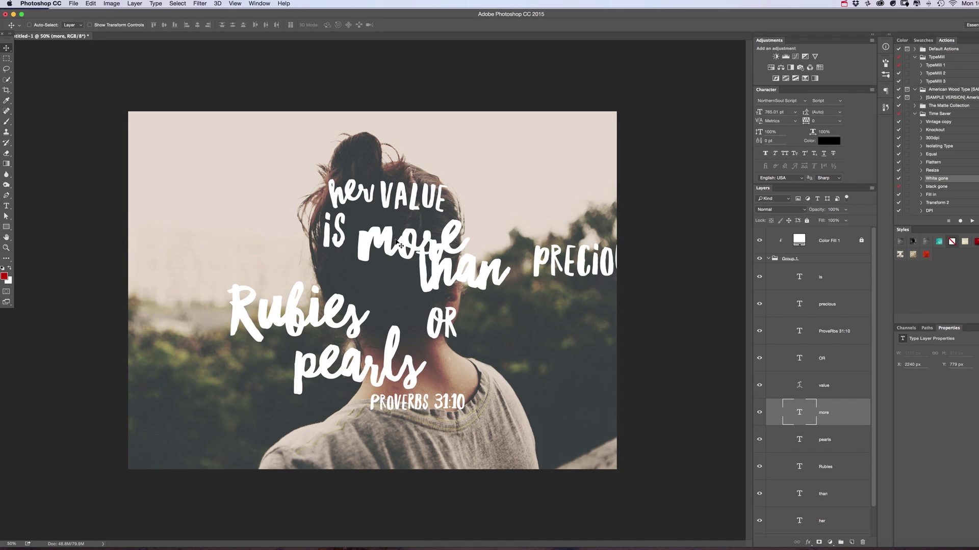
drag(388, 251, 390, 236)
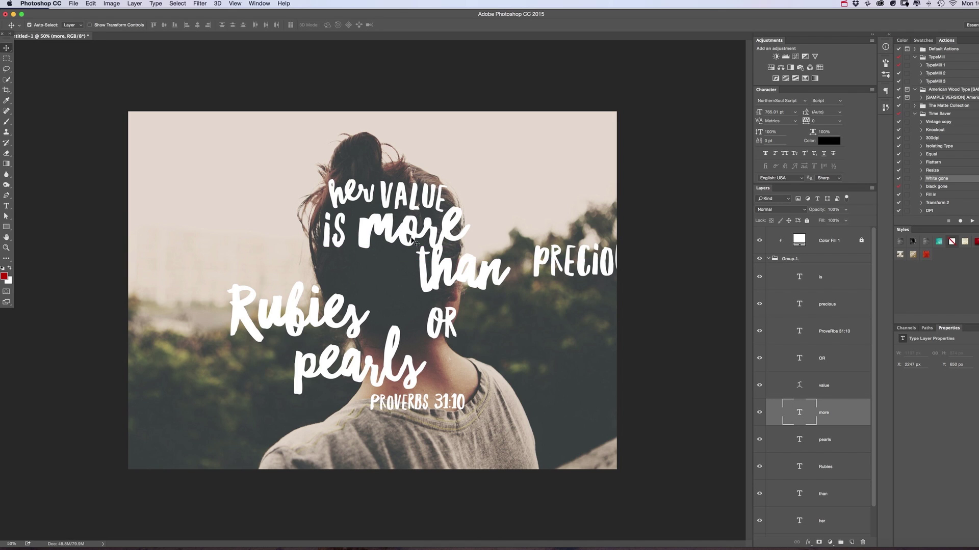
key(super+t)
drag(468, 181, 443, 208)
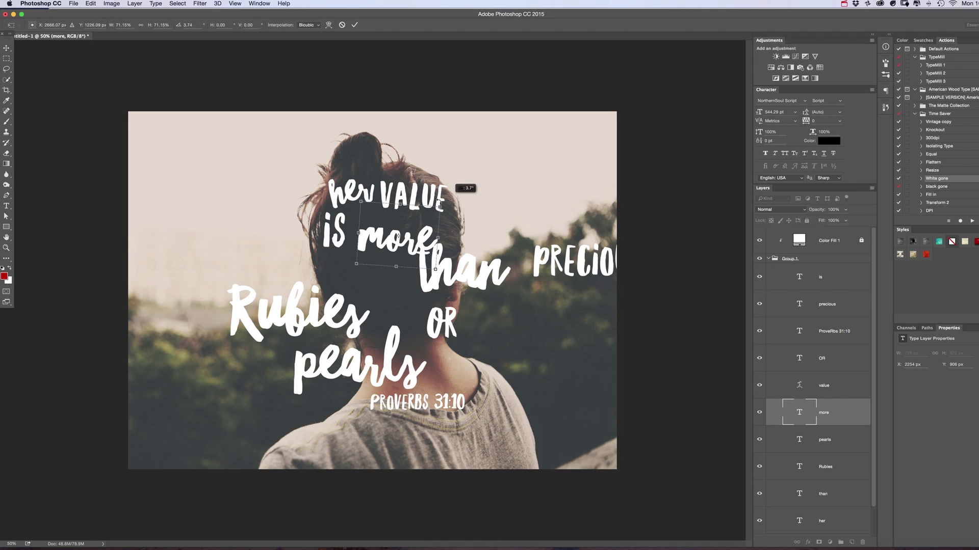
key(Return)
- Reposition "more" close beside "is" and scale it down to about 501 pt
drag(380, 237, 411, 233)
key(super+z)
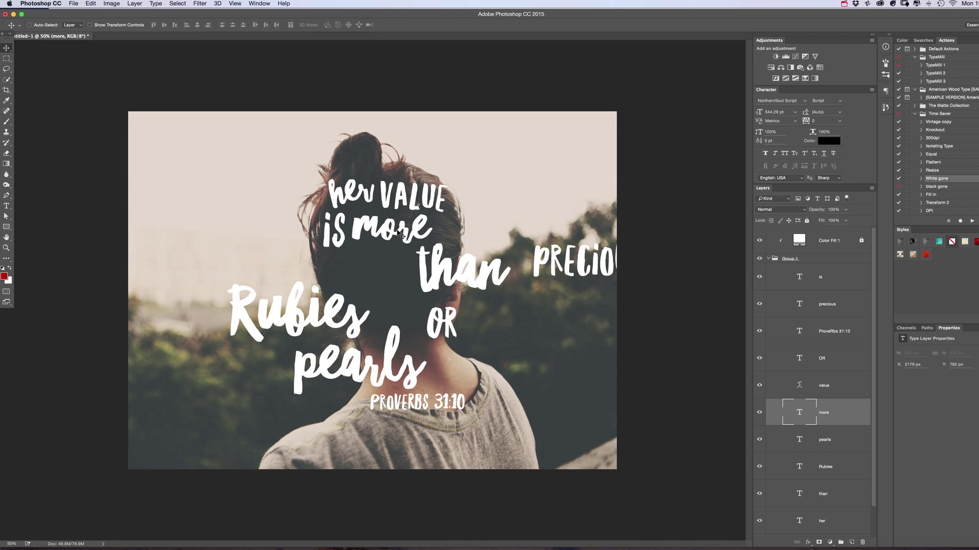
key(super+t)
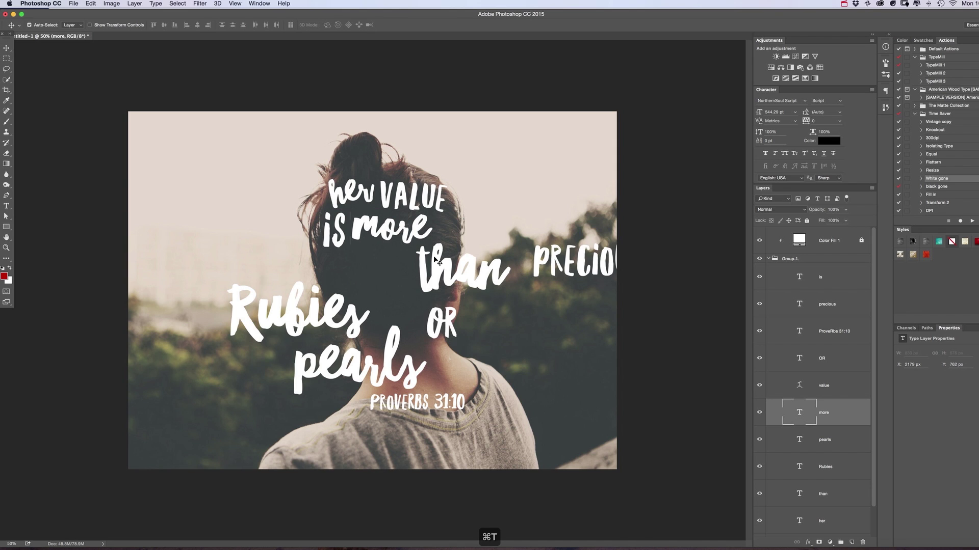
drag(437, 188, 432, 195)
double_click(411, 233)
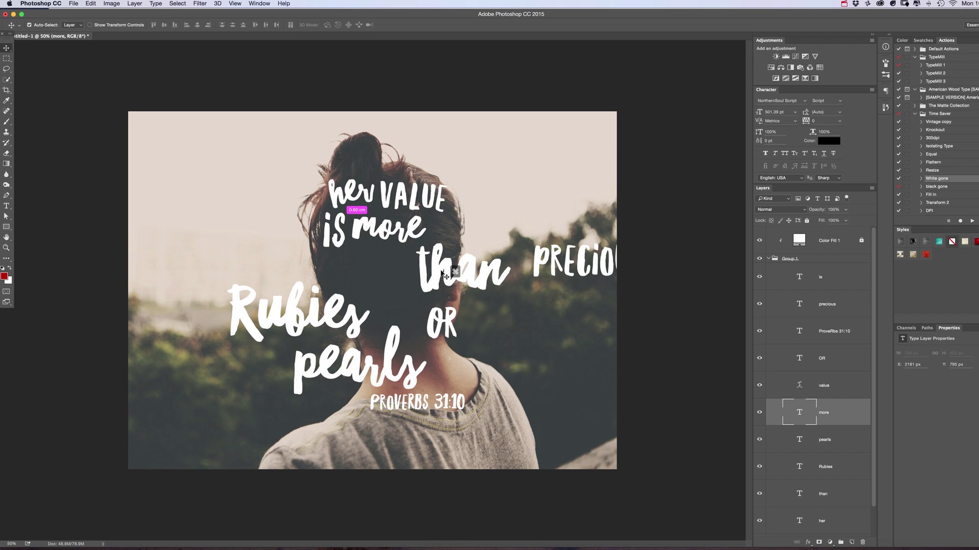
- Move "than" aside over the woman's right shoulder and place "precious" on the hair beneath "is more"
drag(451, 276, 507, 370)
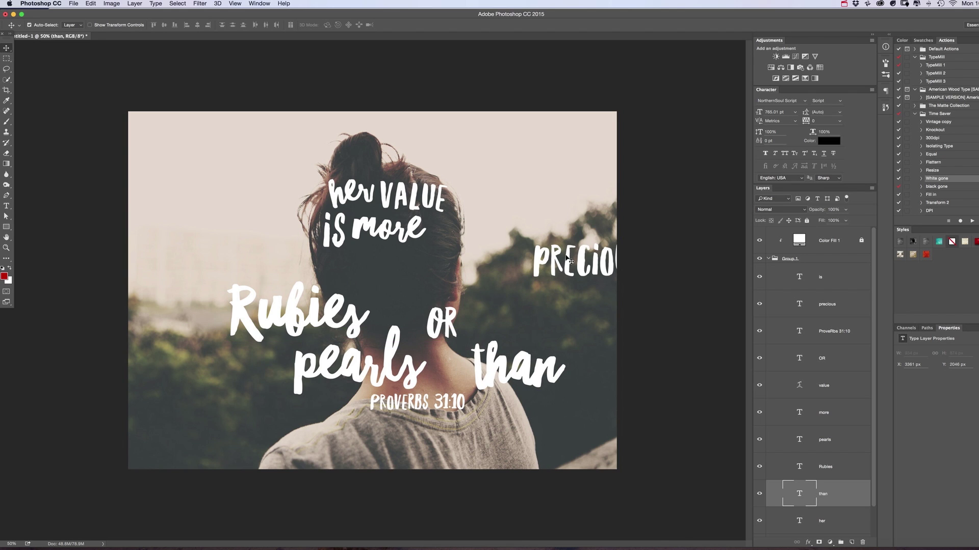
drag(567, 261, 361, 266)
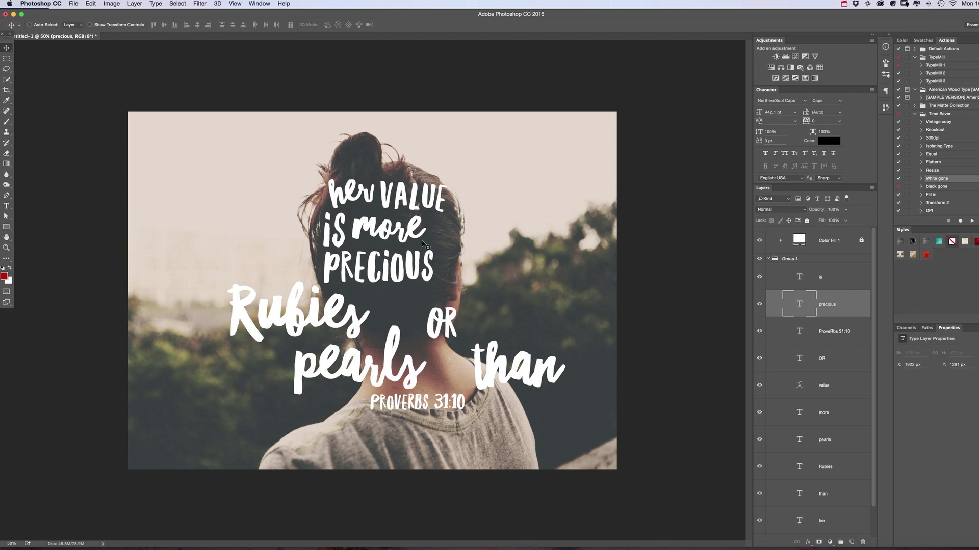
- Scale "more" down to about 470 pt, keeping it next to "is"
click(421, 233)
key(super+t)
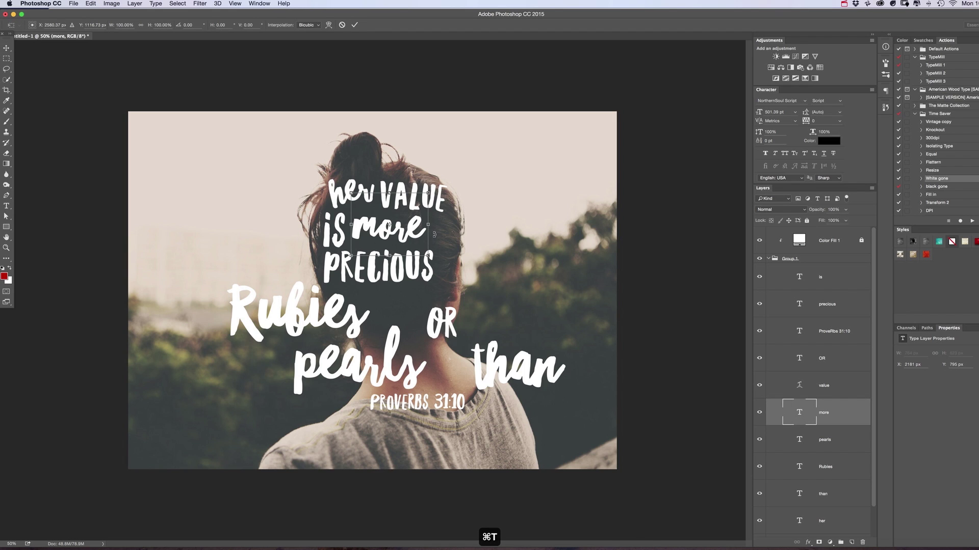
drag(428, 256, 410, 233)
key(Return)
- Warp the "precious" text with the Arc style, horizontal, at a bend of -10%
click(400, 269)
key(t)
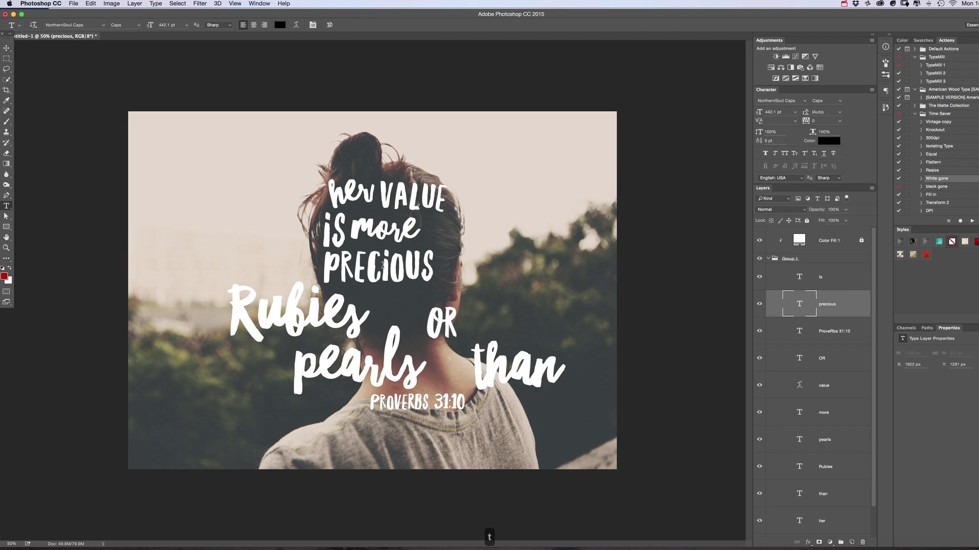
double_click(391, 264)
click(297, 25)
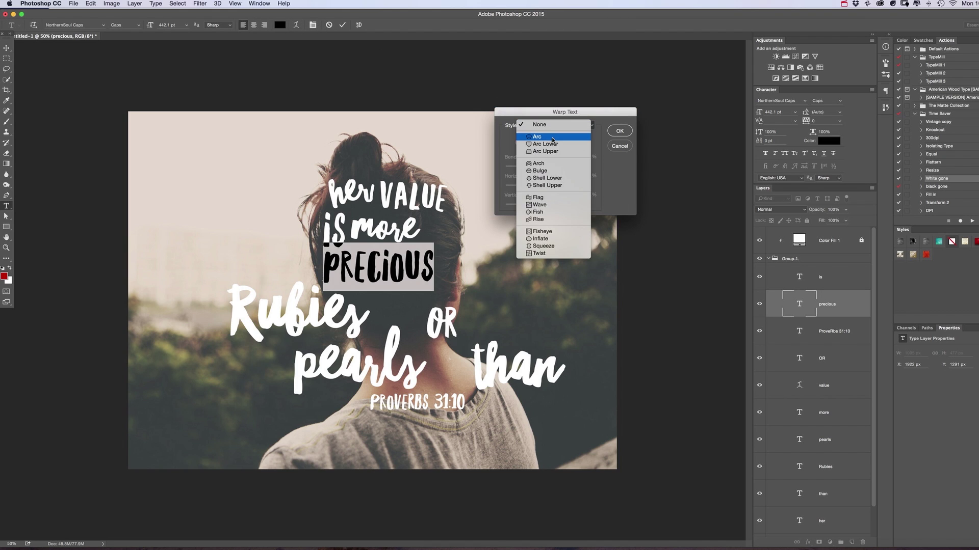
click(553, 126)
click(537, 134)
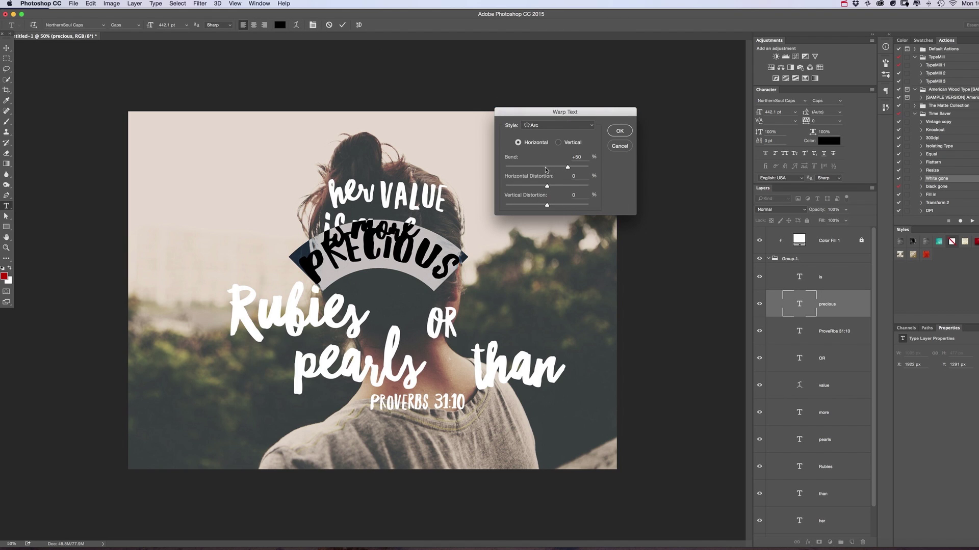
click(559, 161)
text(-10)
key(Return)
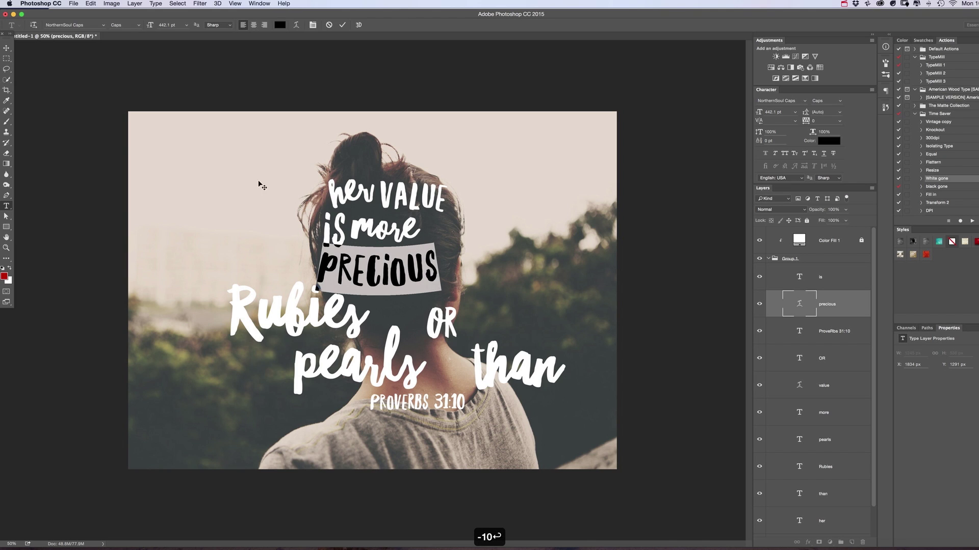
- Enlarge "precious" to about 481 pt, rotate it about -5.5°, and fit it across the hair beneath "is more"
click(8, 49)
drag(377, 277, 382, 276)
key(super+t)
mouse_move(445, 228)
mouse_down()
mouse_move(465, 234)
mouse_move(452, 225)
mouse_move(449, 239)
mouse_move(453, 228)
mouse_up()
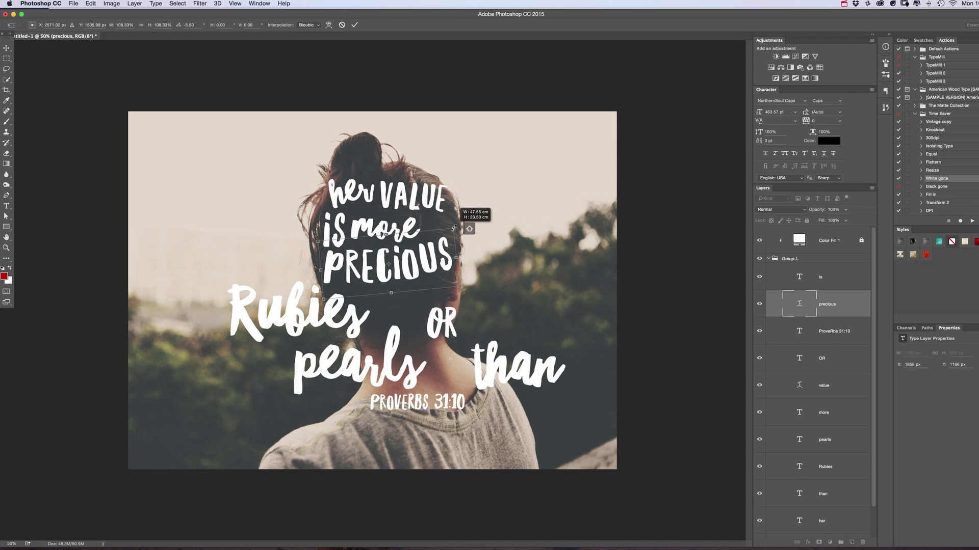
key(Return)
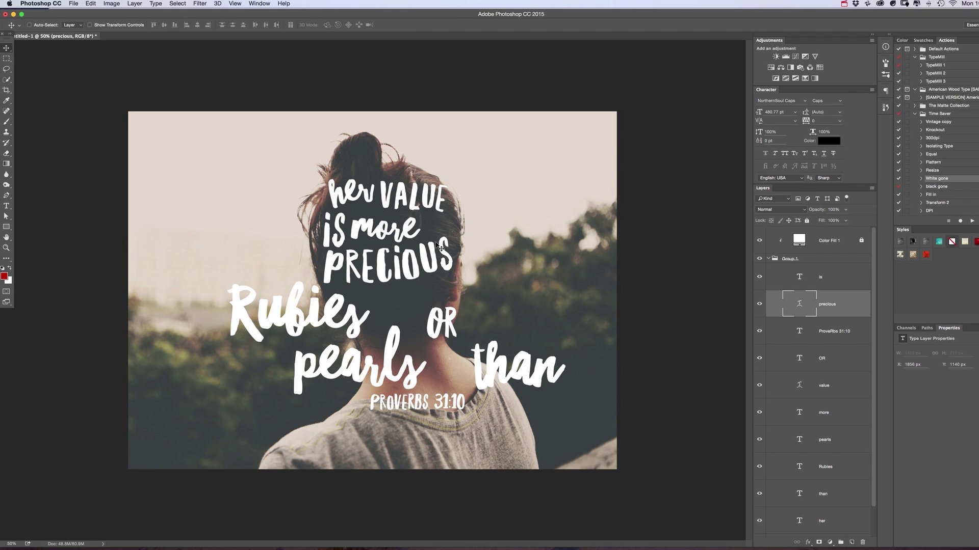
- Nudge "is" and "more" slightly to even out the spacing above "precious"
click(341, 228)
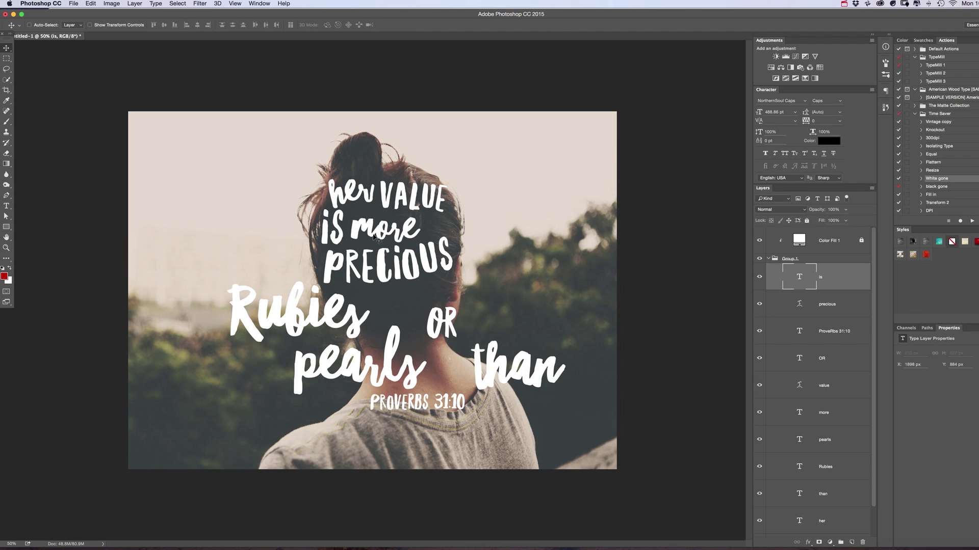
click(381, 235)
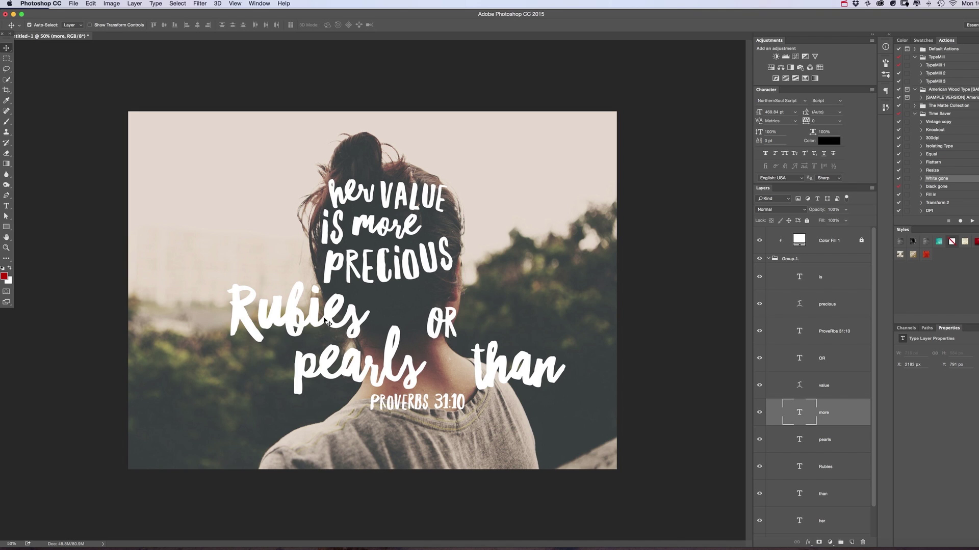
- Move "Rubies" down beside "pearls" and place "than" on the hair below "precious"
drag(326, 323, 249, 376)
click(488, 366)
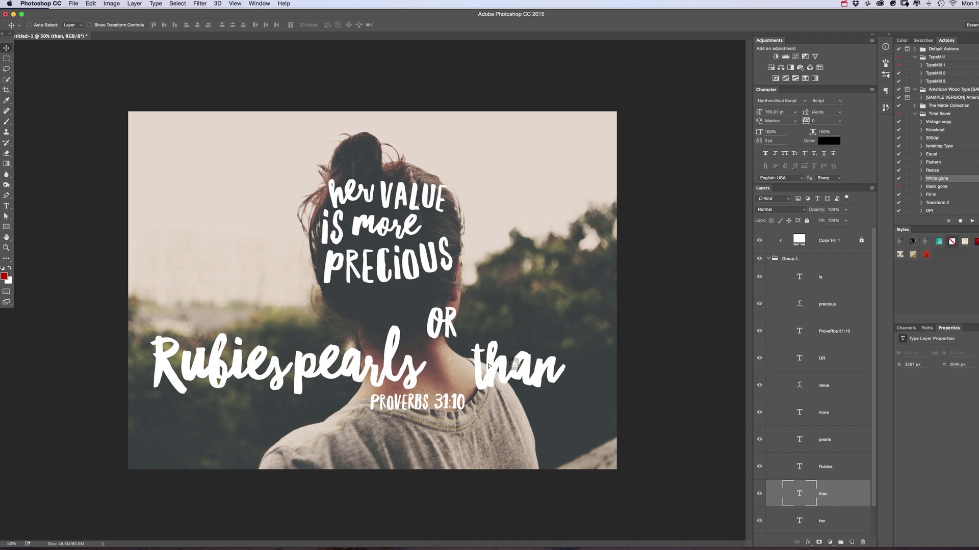
drag(488, 366, 352, 321)
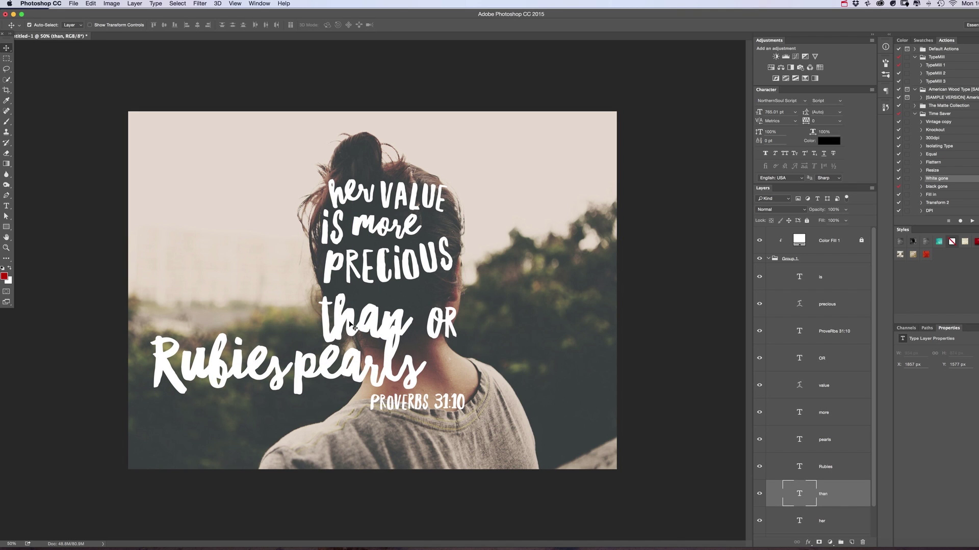
- Scale "than" to about 37% so it sits small under the start of "precious"
key(super+t)
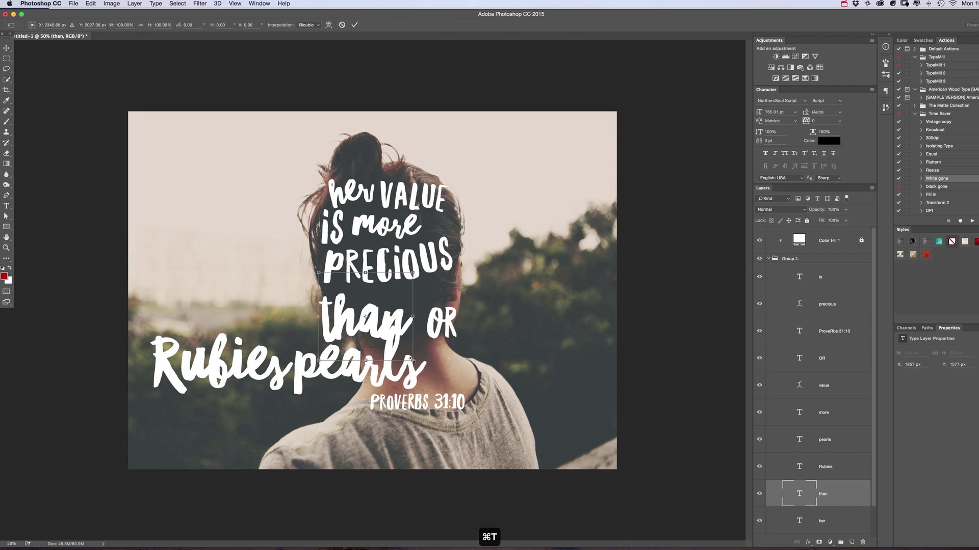
drag(412, 360, 353, 305)
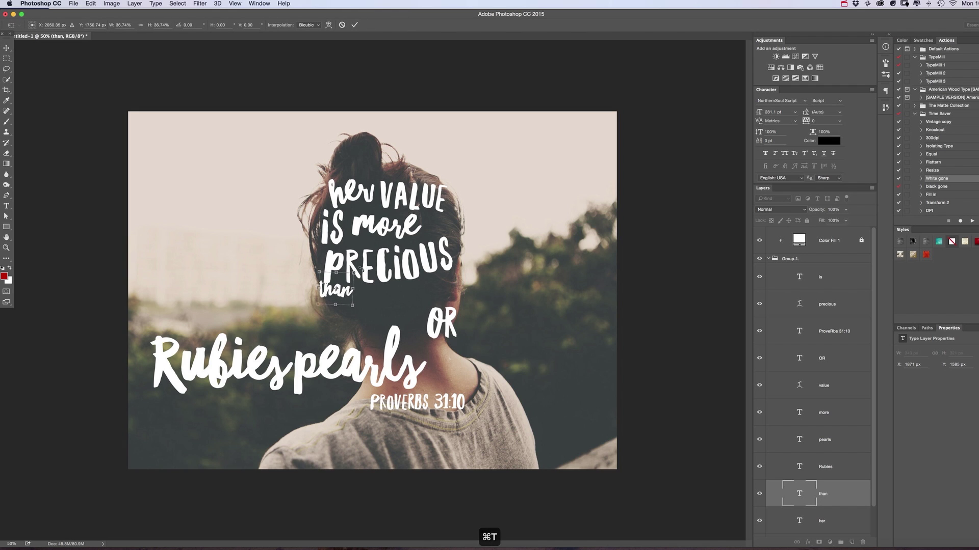
key(Return)
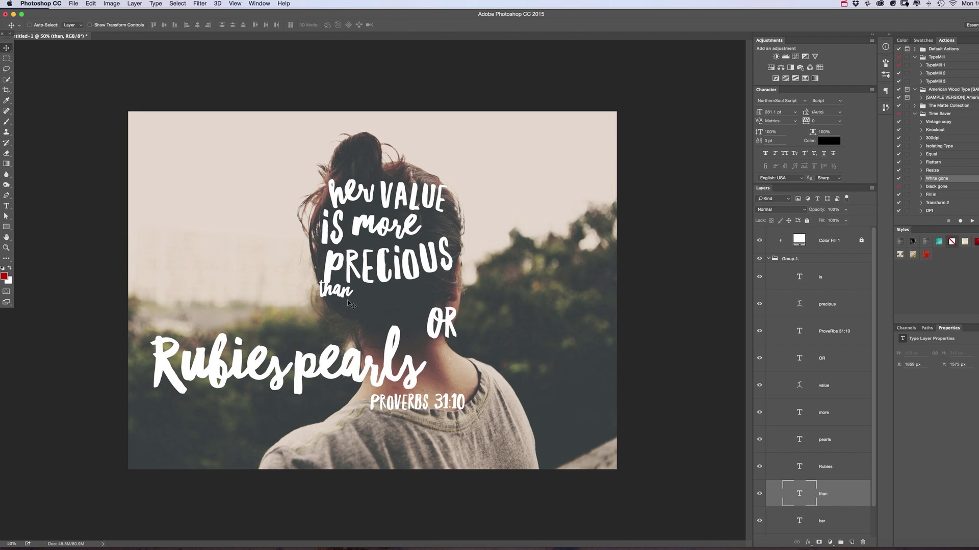
- Move "than" slightly inward below "precious", reduce it to about 265 pt and nudge it down a little
drag(348, 303, 356, 301)
key(super+t)
key(Return)
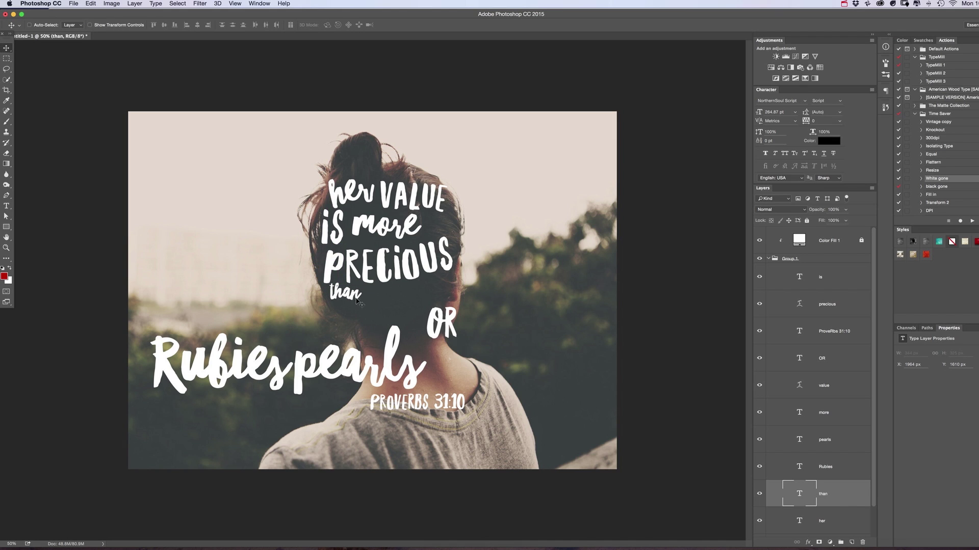
key(Down)
key(Down)
key(Up)
key(Down)
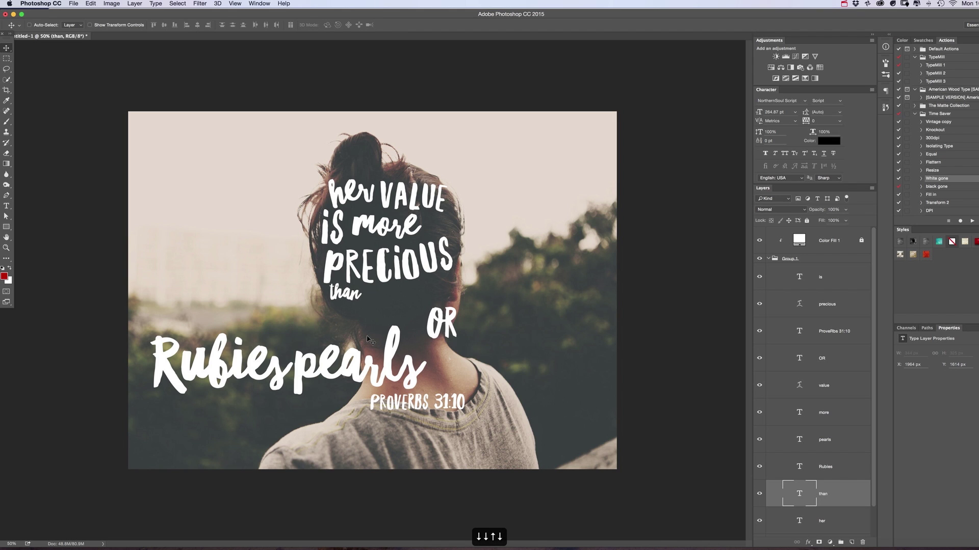
- Move "Rubies" onto the hair below "precious" and scale it to 52.66% so it fits beside "than"
drag(245, 361, 380, 336)
key(super+t)
drag(423, 264, 408, 254)
key(Return)
drag(384, 308, 468, 332)
key(super+t)
drag(505, 371, 436, 315)
drag(393, 284, 403, 307)
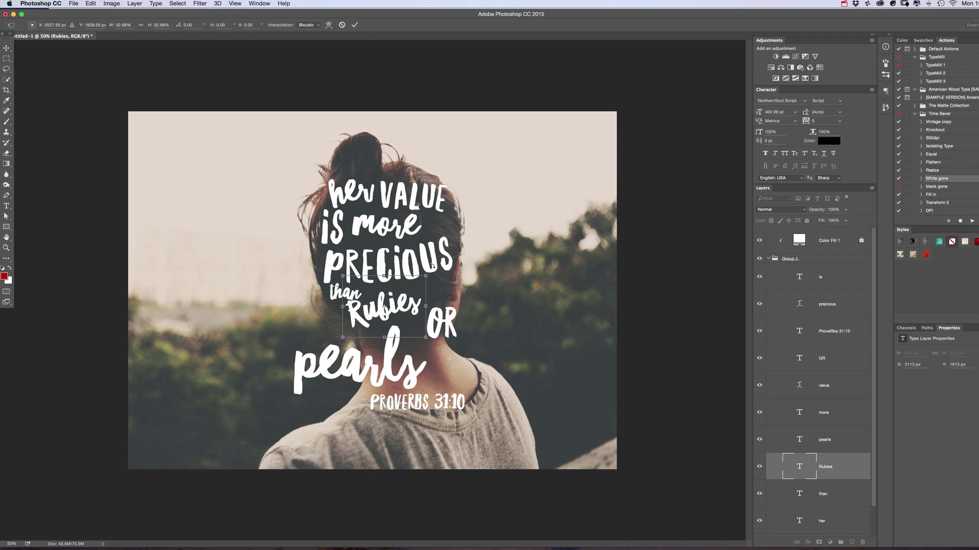
- Rotate "Rubies" about 9° counterclockwise and settle it just under "than"
drag(432, 265, 427, 260)
drag(408, 299, 407, 299)
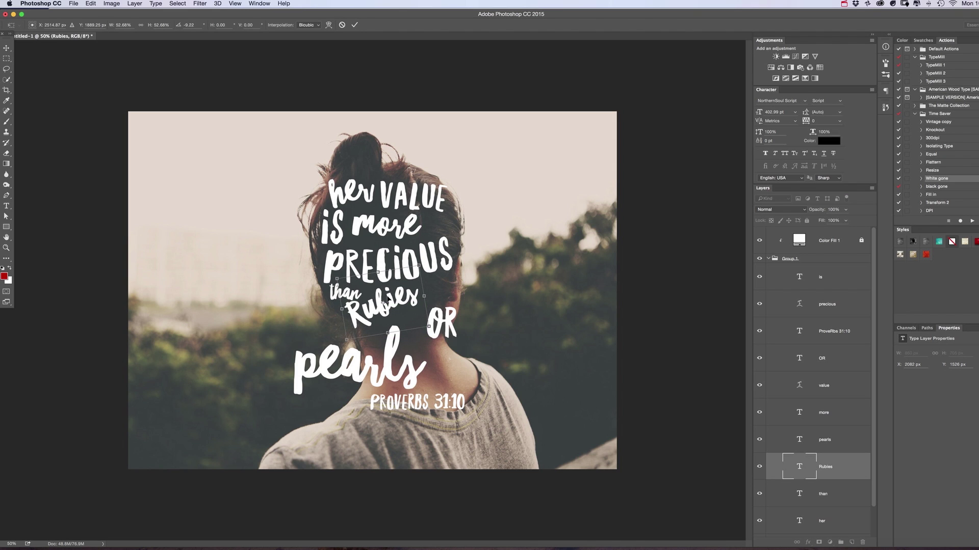
key(Return)
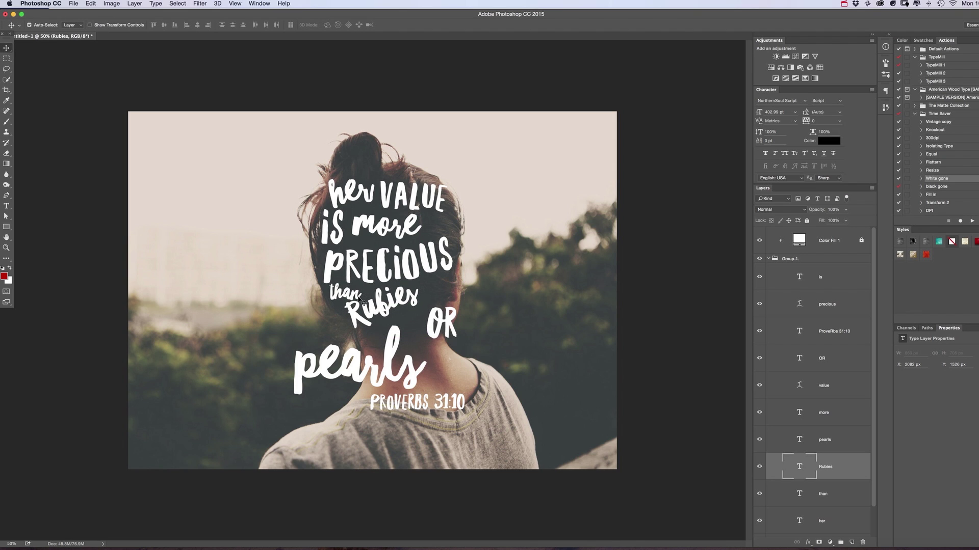
- Move "precious", "than" and "Rubies" up slightly to tighten the spacing between the lines
drag(363, 277, 358, 266)
mouse_move(354, 301)
mouse_down()
mouse_move(364, 296)
mouse_move(339, 288)
mouse_up()
key(super+z)
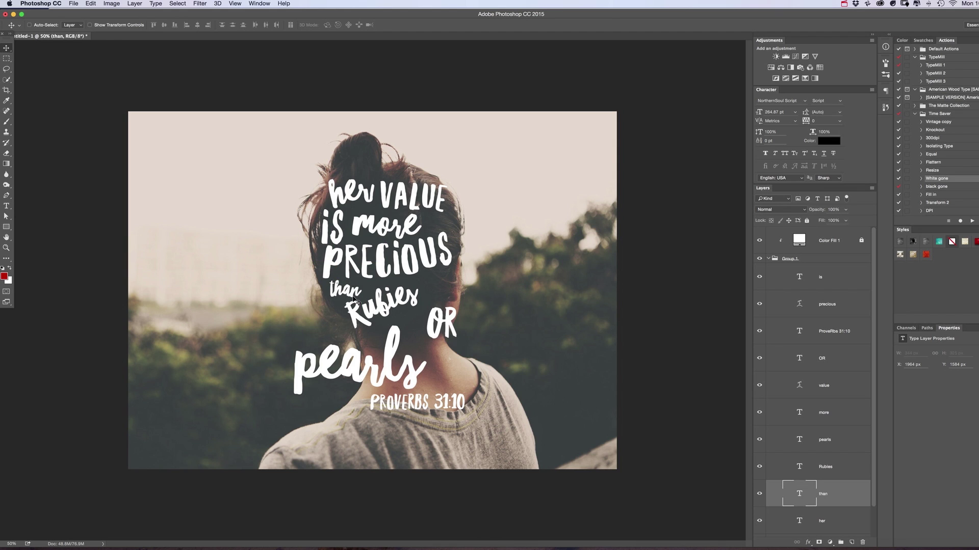
key(shift+Up)
key(shift+Up)
key(shift+Up)
key(shift+Up)
key(shift+Up)
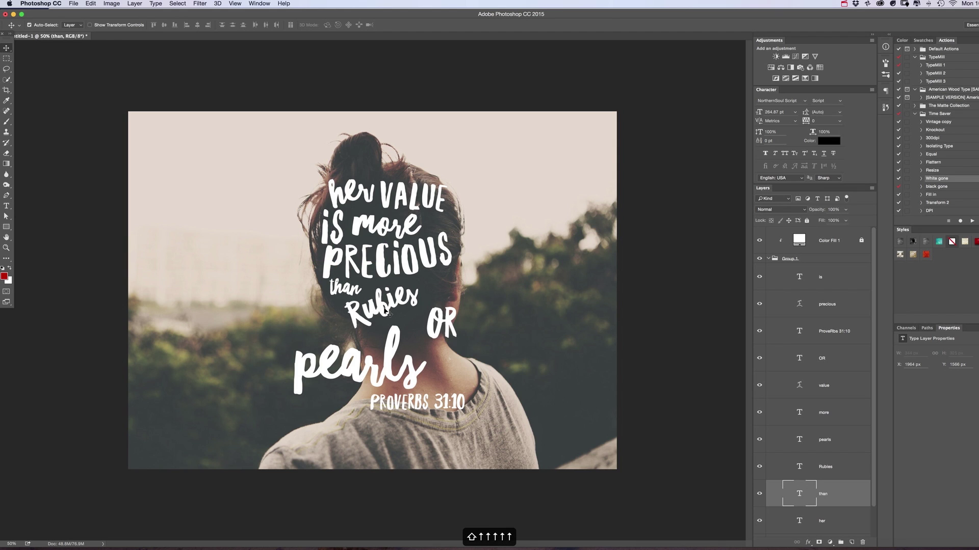
drag(389, 313, 391, 306)
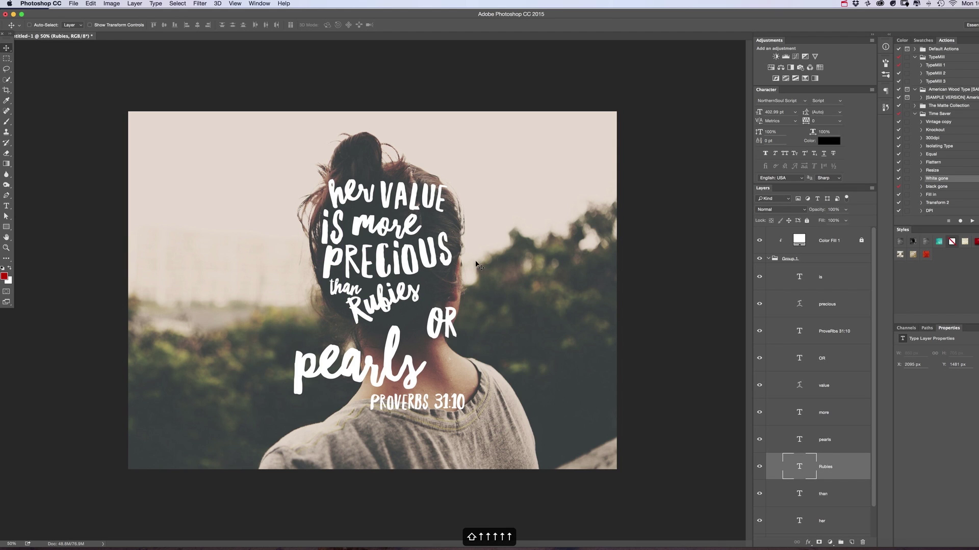
- Move "OR" to the end of "Rubies" and fit it at about 405 pt under the end of "precious"
drag(448, 324, 453, 269)
key(super+t)
key(Return)
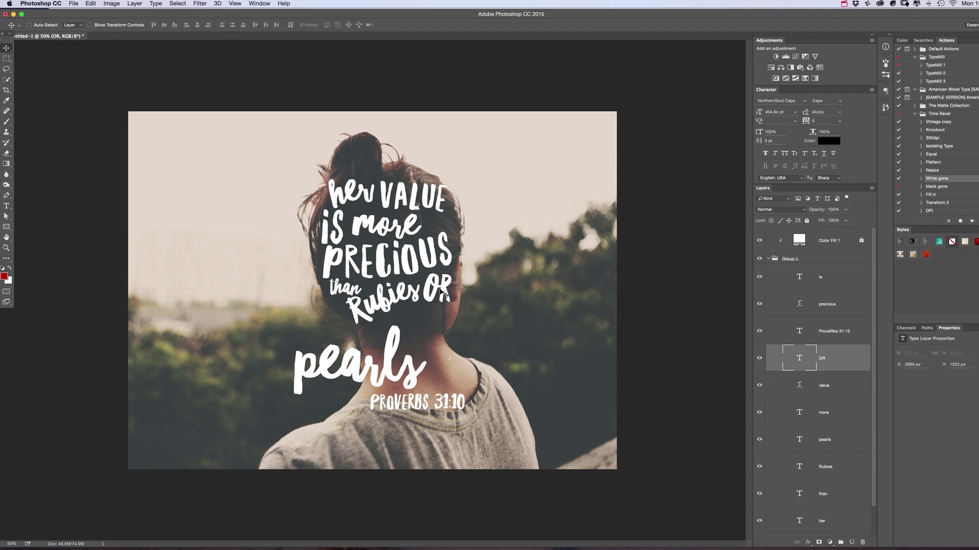
drag(442, 294, 442, 285)
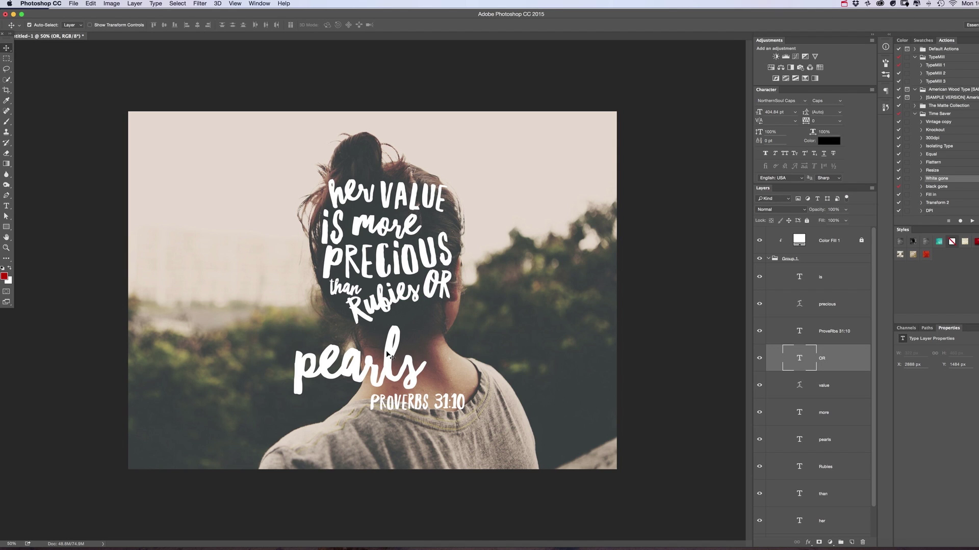
- Place "pearls" beneath "Rubies OR", scaled to 52.15% and rotated -3.11°
drag(388, 355, 459, 330)
key(super+t)
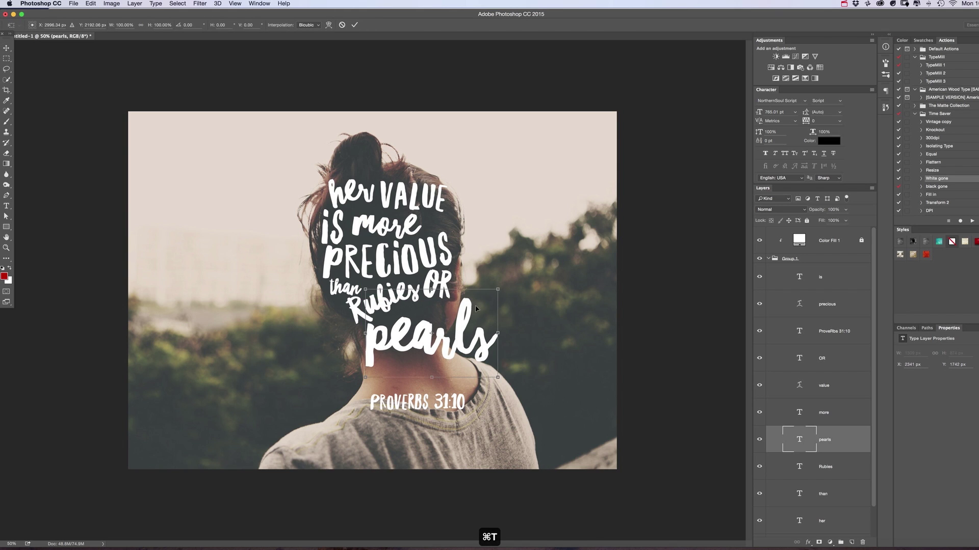
drag(502, 266, 446, 295)
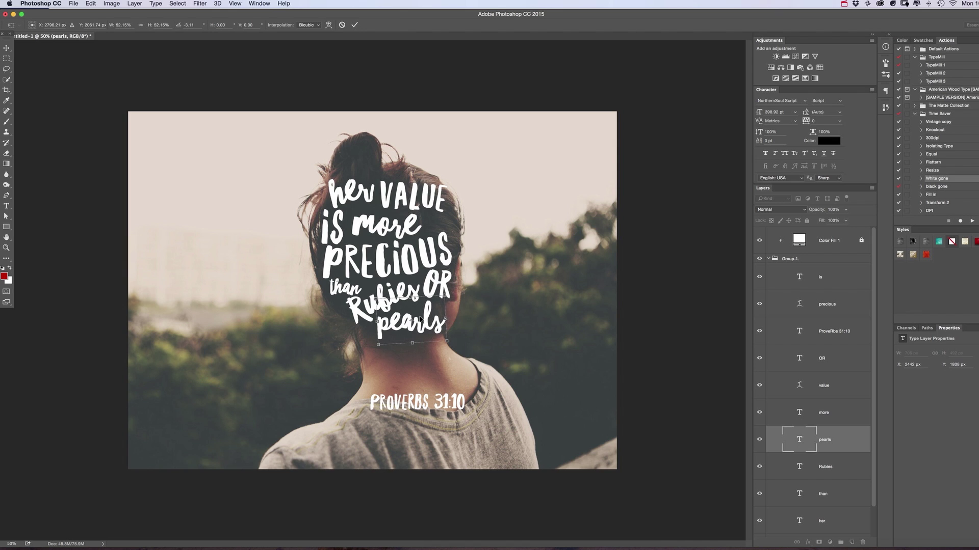
key(Return)
- Warp the word "pearls" with a horizontal Arc style at 18% bend
key(t)
double_click(405, 329)
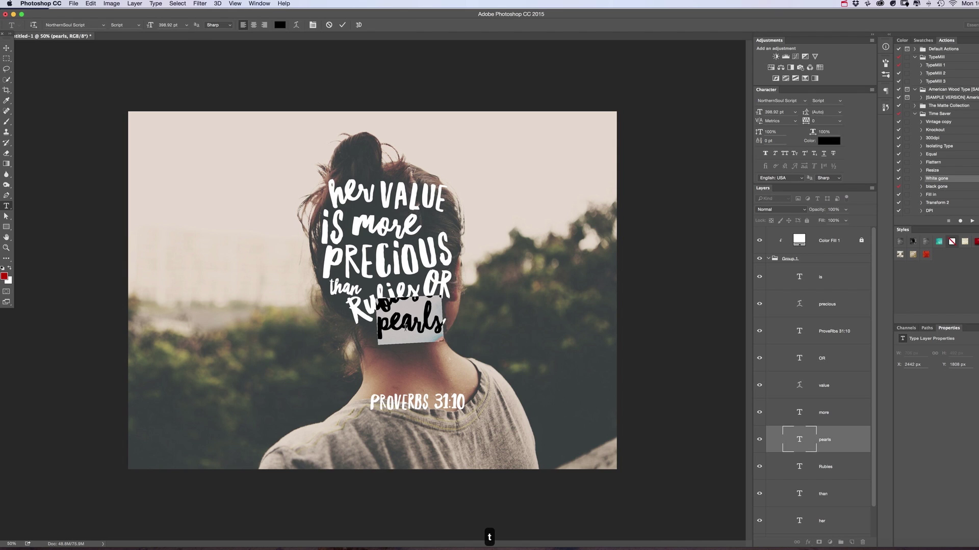
click(296, 25)
drag(566, 111, 547, 233)
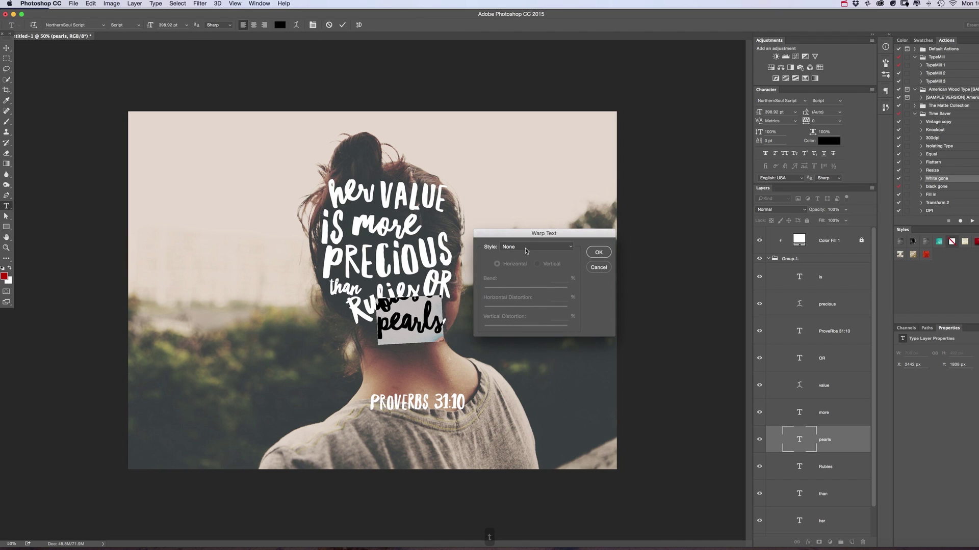
click(526, 250)
click(530, 260)
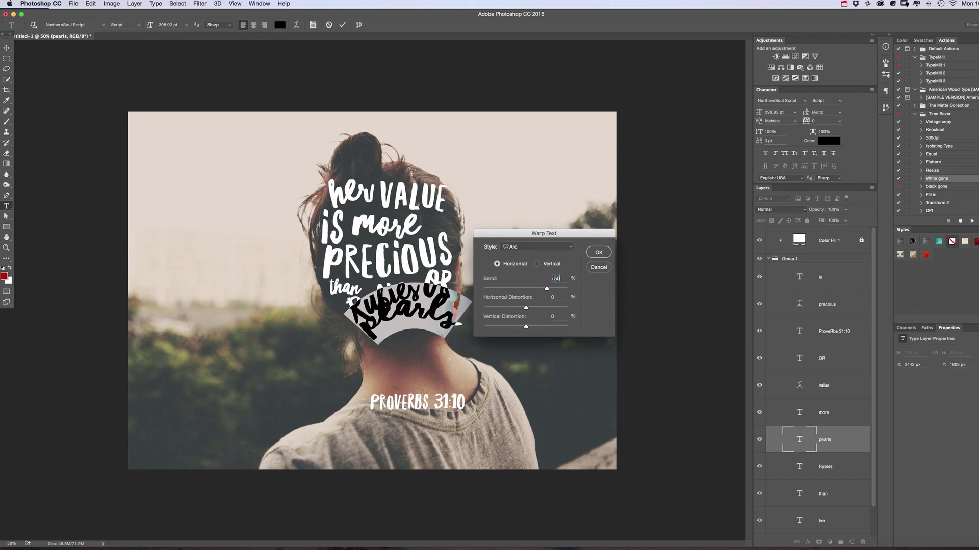
text(18)
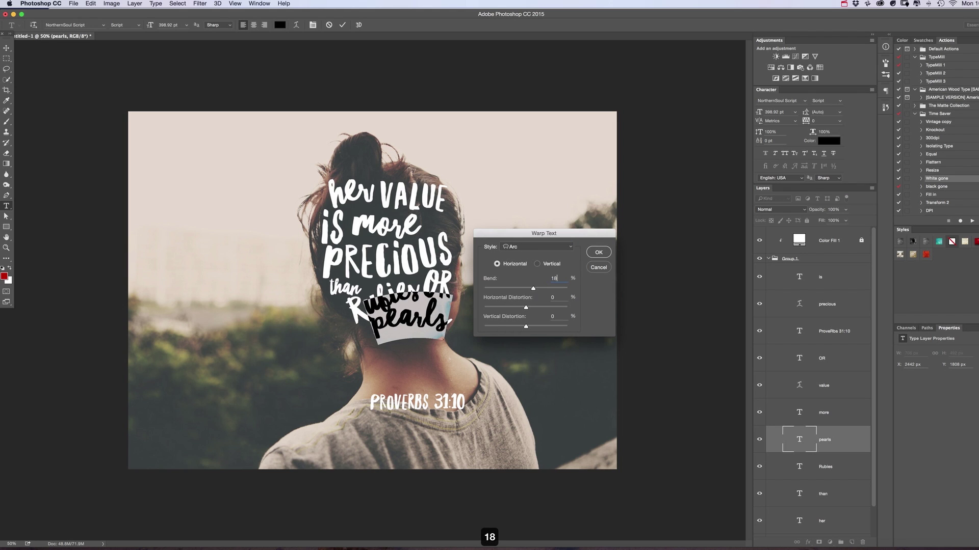
key(Tab)
click(599, 253)
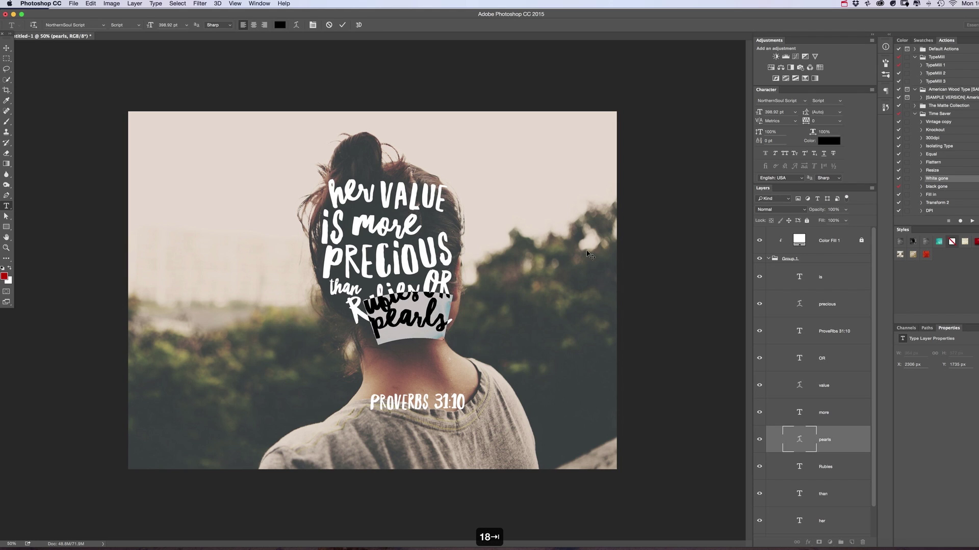
click(5, 48)
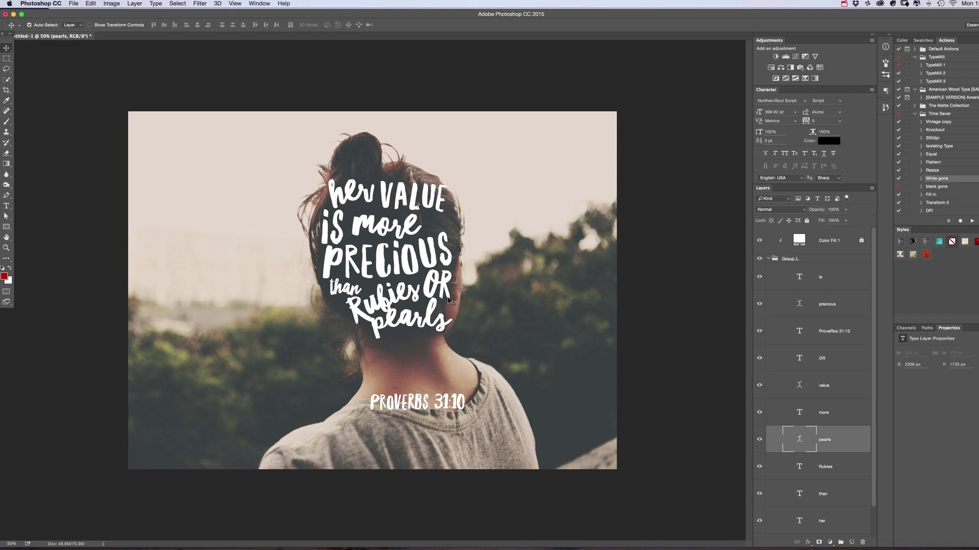
- Reduce "pearls" to about 353 pt and rotate it counterclockwise so it follows the slant of "Rubies"
key(super+t)
drag(459, 294, 431, 320)
key(Return)
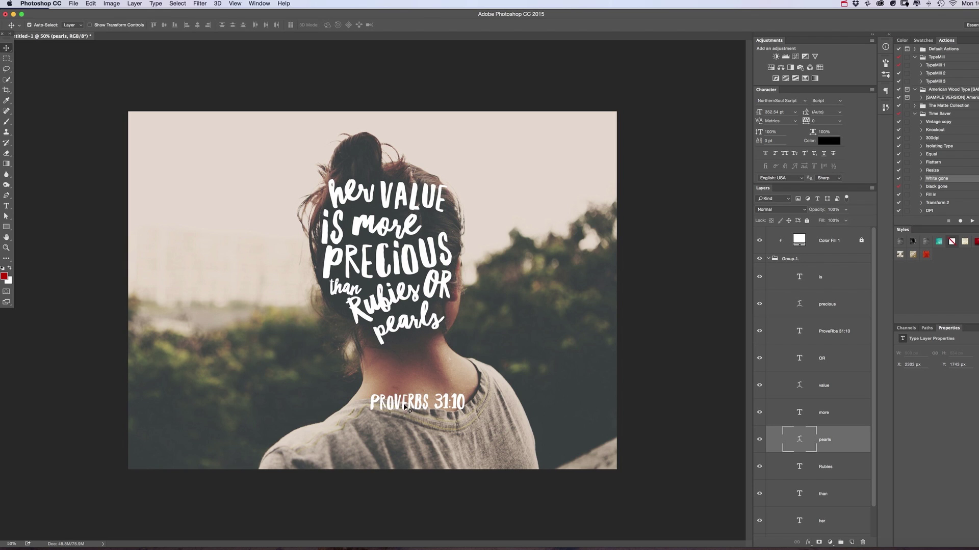
- Move "Proverbs 31:10" directly beneath "pearls" and shrink it to about 100 pt
drag(407, 407, 428, 361)
drag(429, 349, 429, 349)
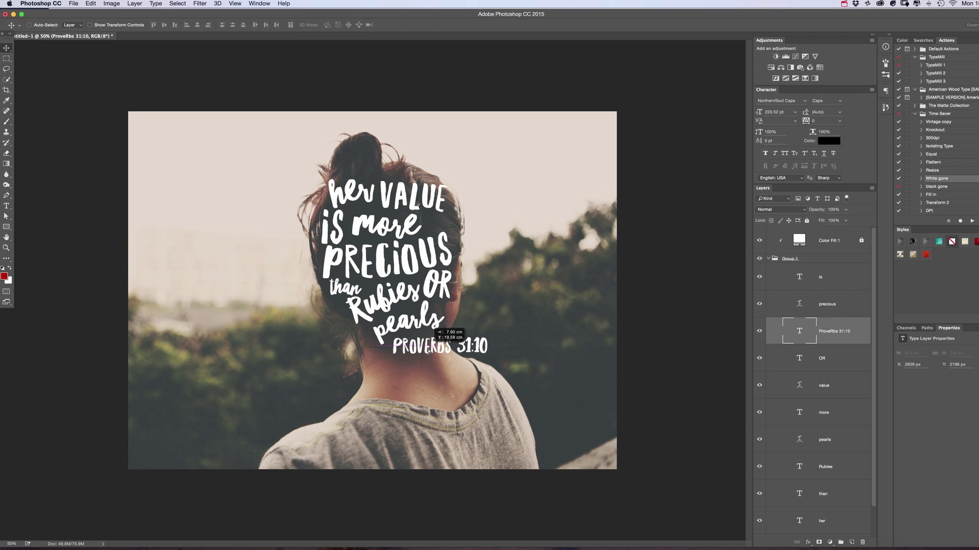
key(super+t)
drag(486, 359, 421, 344)
key(Return)
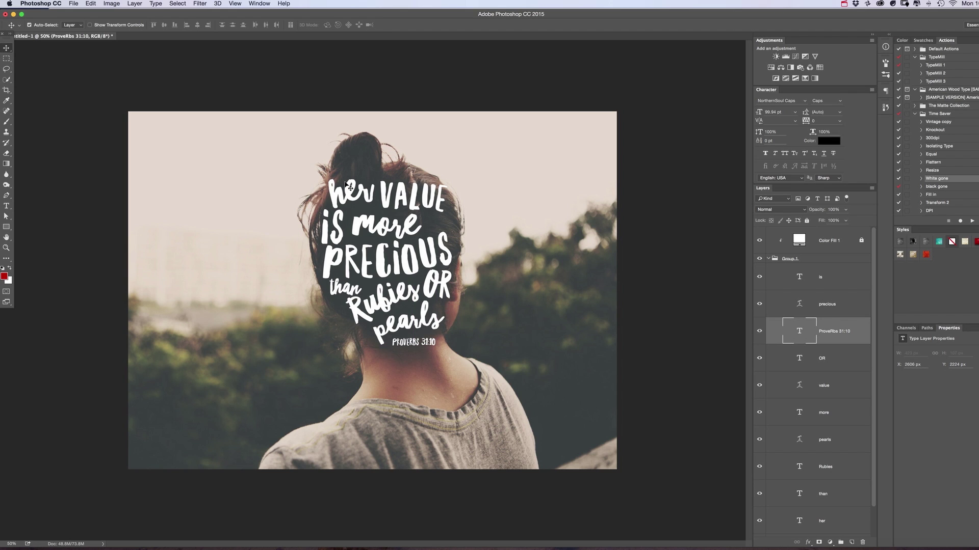
- Scale "her" down to about 456 pt so it fits inside the hair beside "value"
key(super)
click(342, 199)
key(super+t)
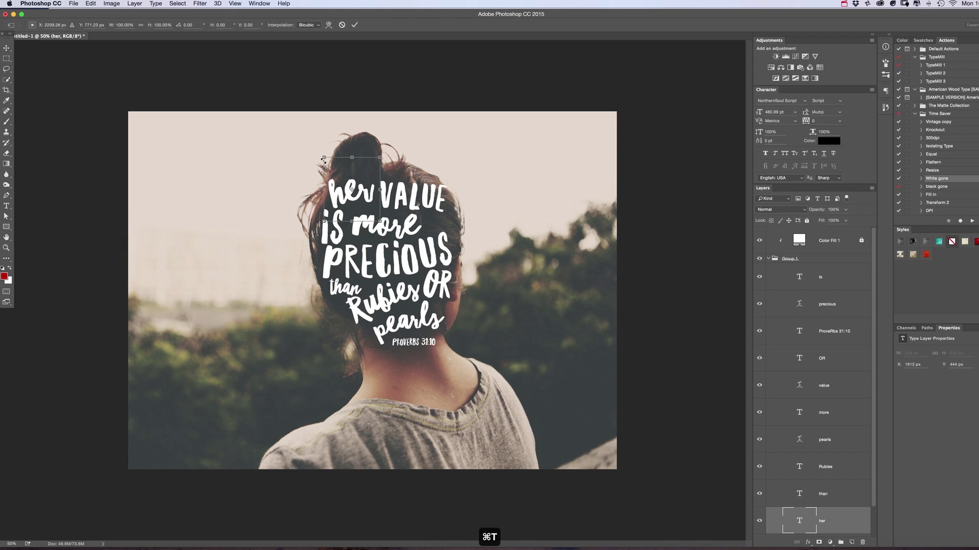
drag(324, 158, 337, 183)
key(Return)
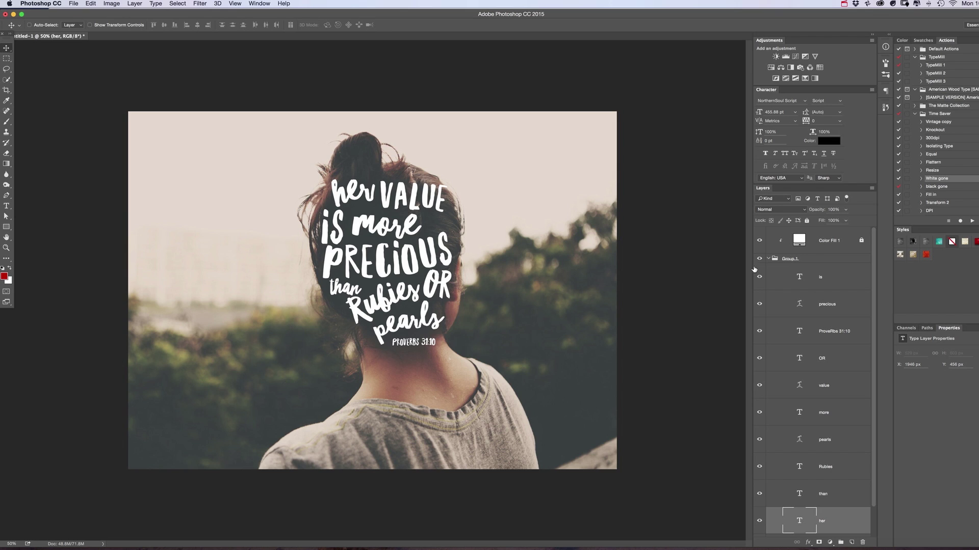
- Add a new empty layer above the "is" layer and ready the Brush with white as the foreground color
click(837, 272)
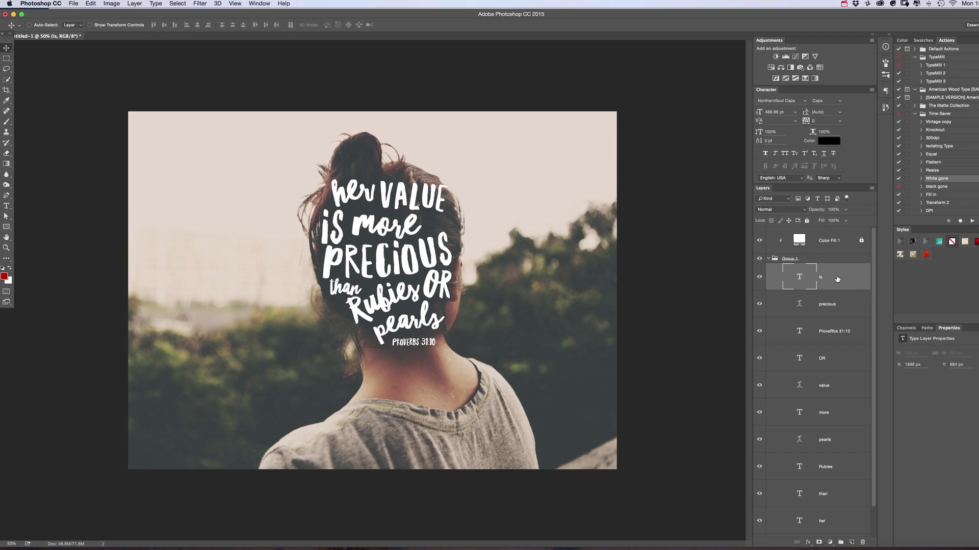
click(851, 542)
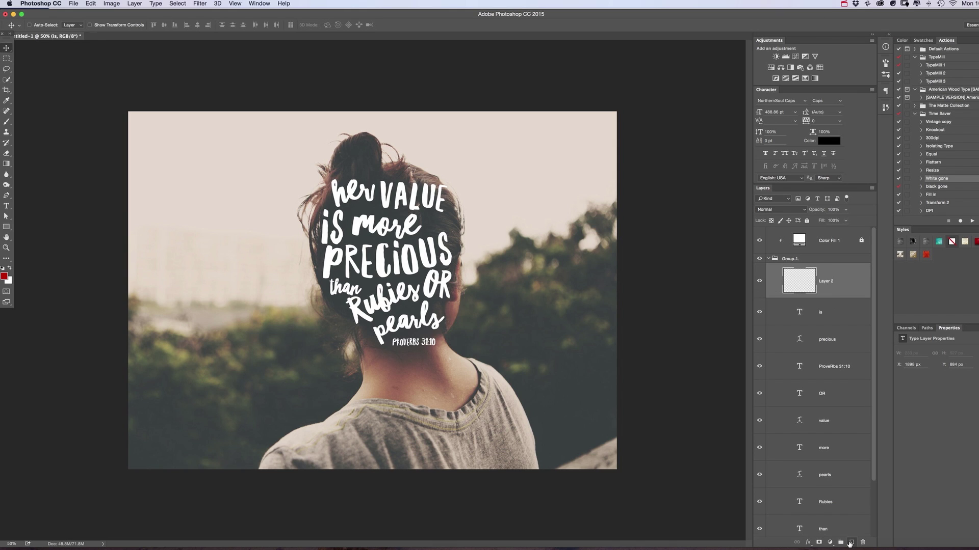
click(8, 123)
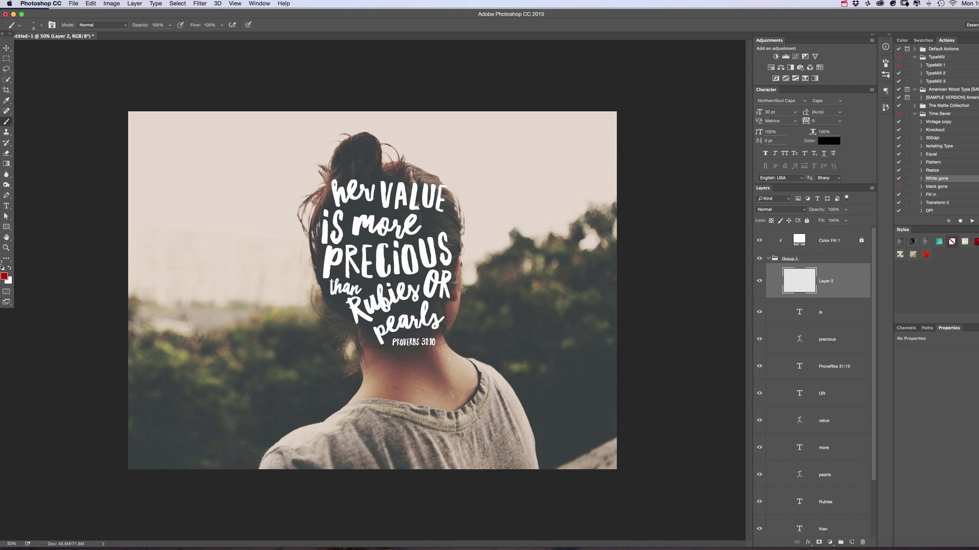
click(3, 269)
click(10, 267)
- Try a short white line in the gap after "more", also with a 15 px brush, and undo the strokes
drag(429, 223, 451, 220)
key(super+z)
click(41, 25)
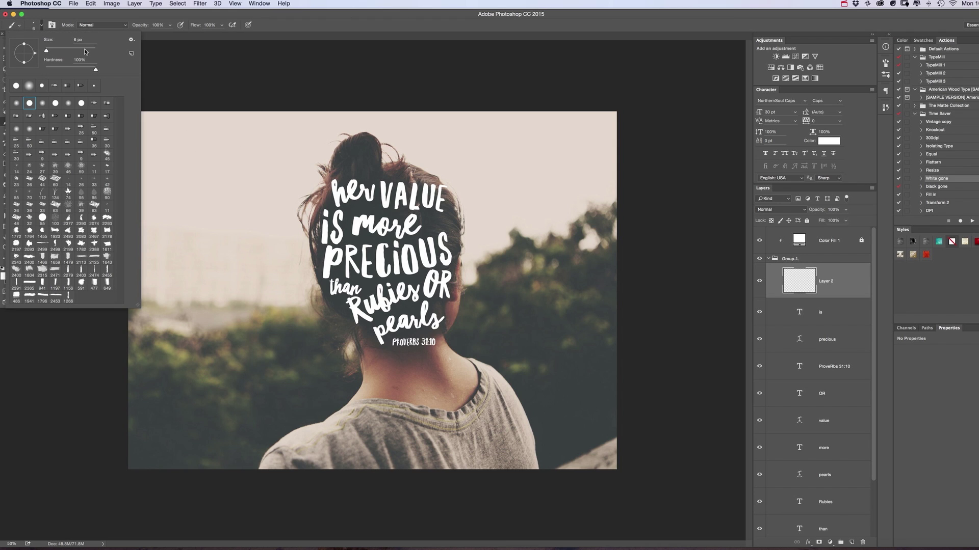
text(15)
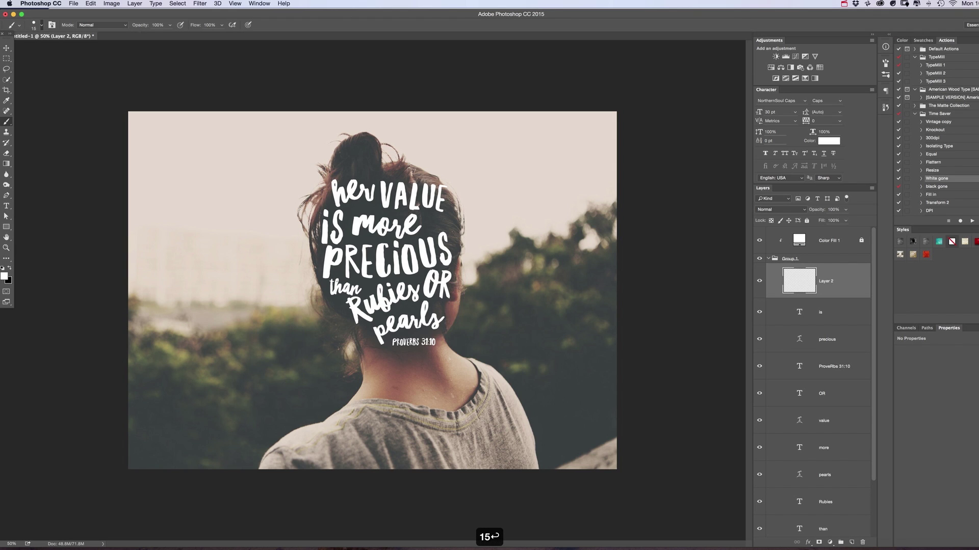
key(Return)
click(41, 25)
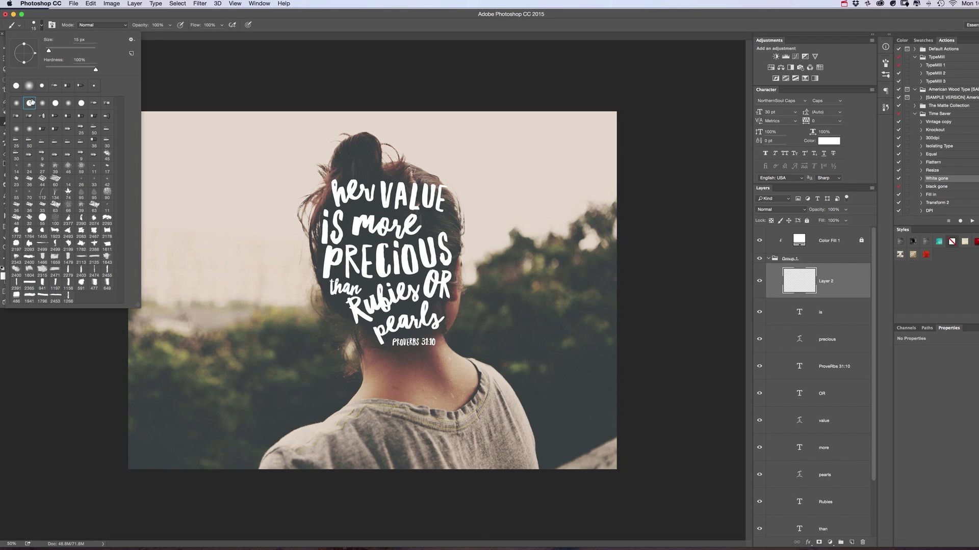
click(164, 64)
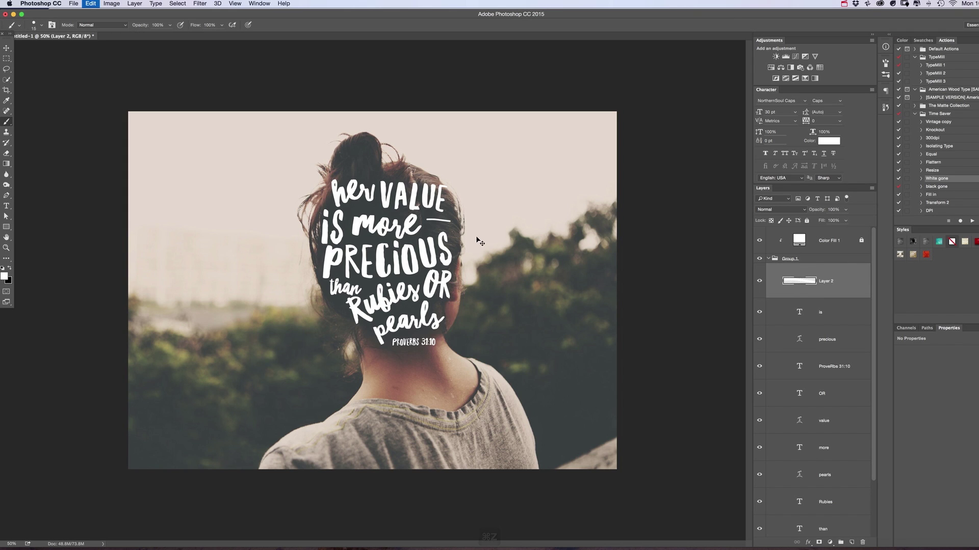
key(super+z)
- Set the brush size to 18 px and paint three short upward-slanting white lines after "more", clearing the first attempt
click(37, 29)
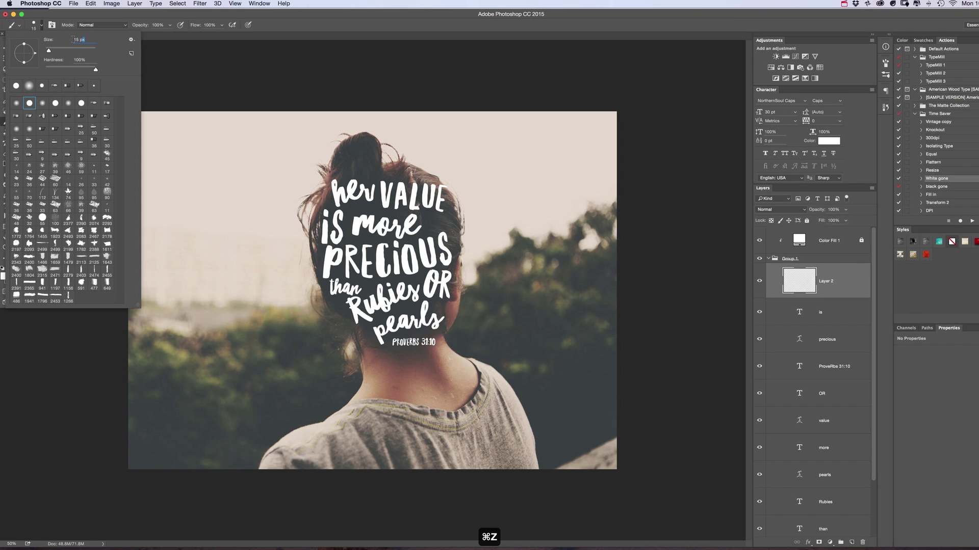
text(18)
key(Return)
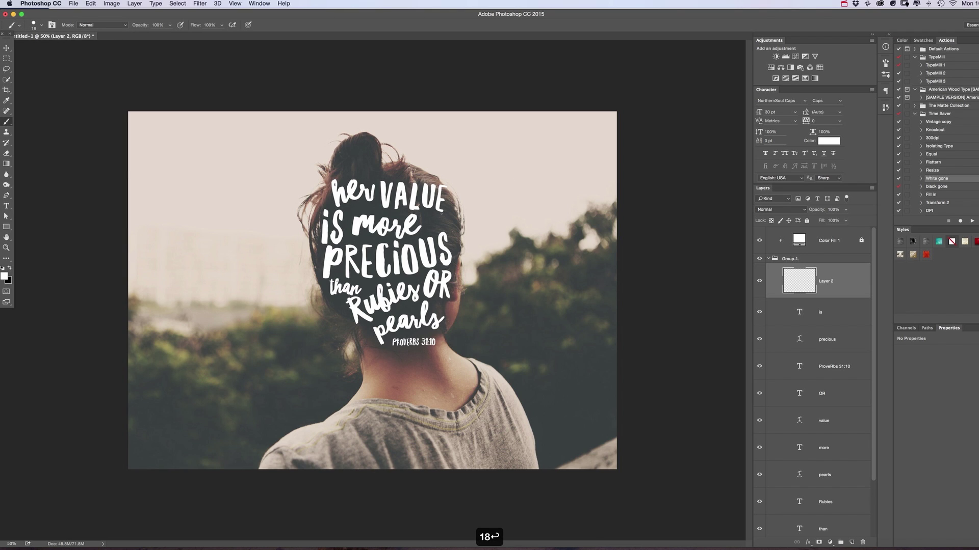
mouse_move(426, 216)
mouse_down()
mouse_move(442, 216)
mouse_move(438, 228)
mouse_up()
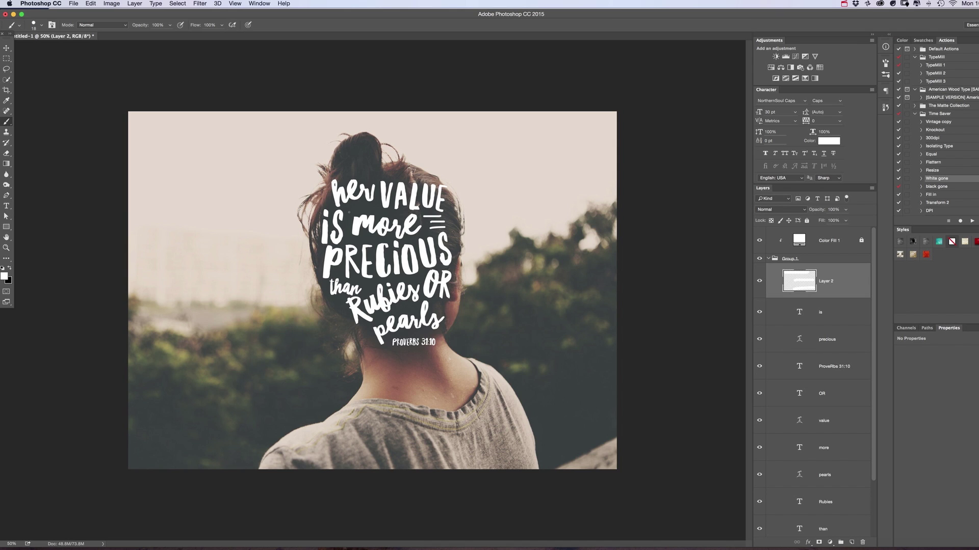
key(super+x)
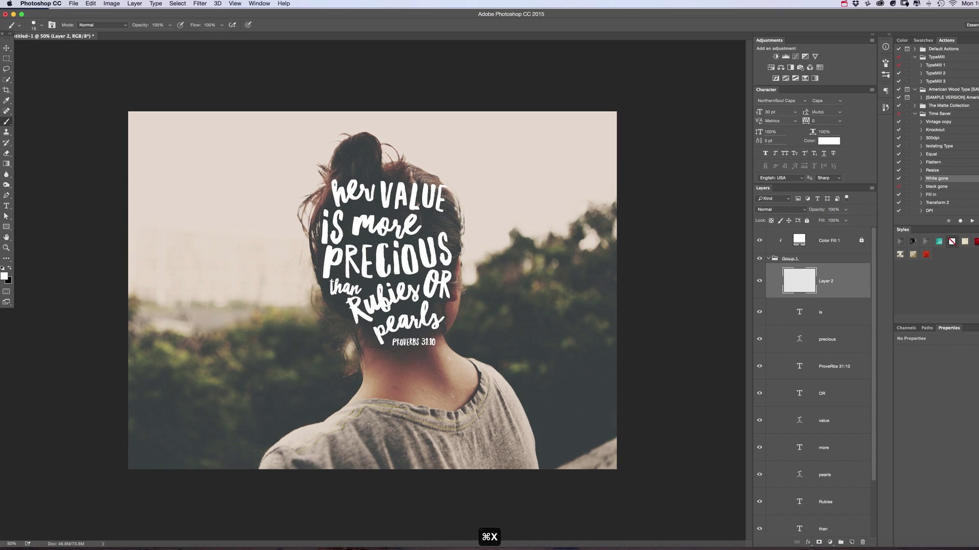
mouse_move(427, 221)
mouse_down()
mouse_move(450, 215)
mouse_move(443, 227)
mouse_up()
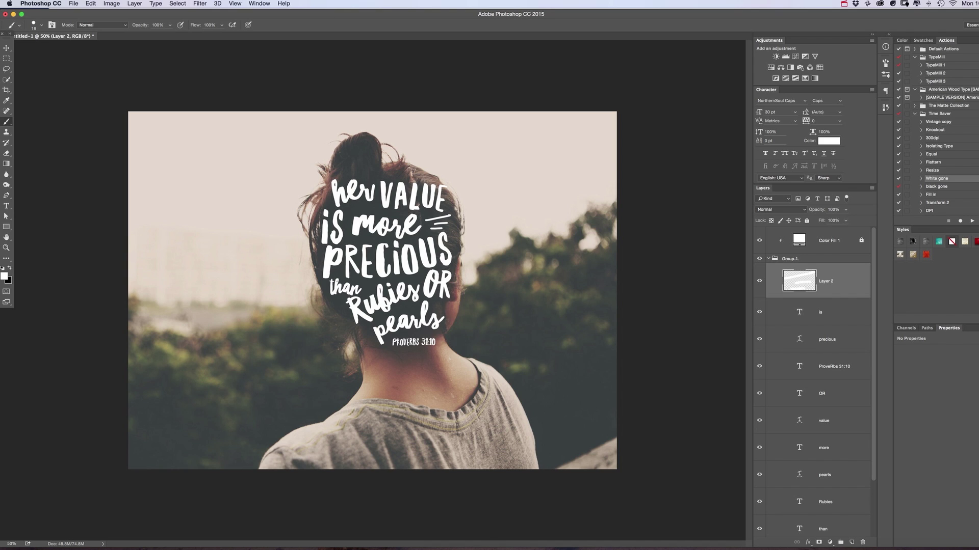
- Try short dashes beside "precious", clear the layer's strokes, and repaint three short white lines slanting slightly downward after "more"
mouse_move(312, 254)
mouse_down()
mouse_move(320, 250)
mouse_move(318, 264)
mouse_up()
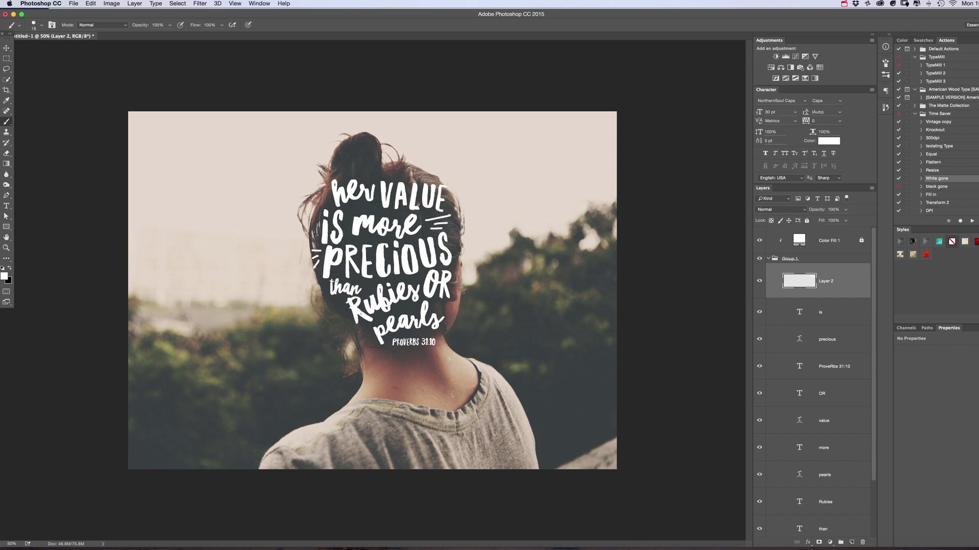
key(super+x)
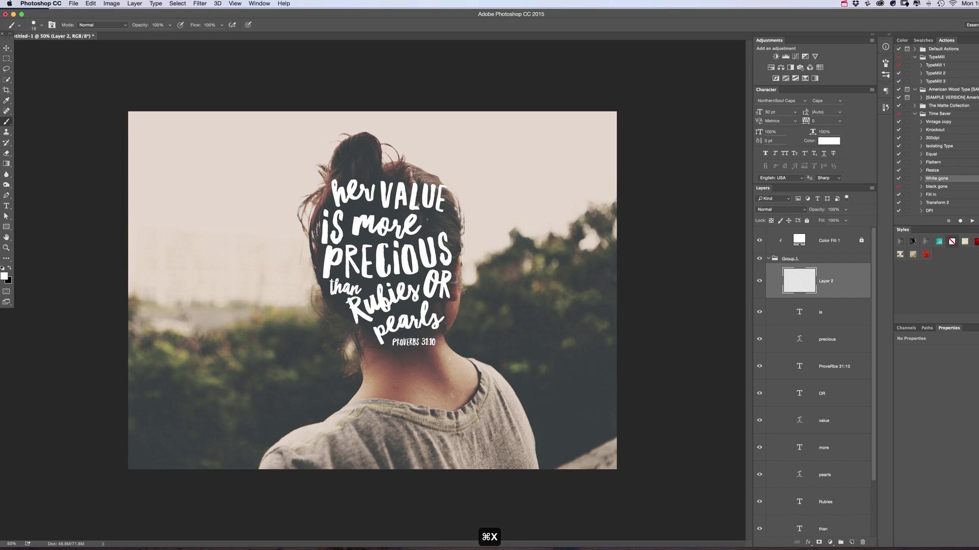
mouse_move(426, 221)
mouse_down()
mouse_move(443, 217)
mouse_move(436, 227)
mouse_up()
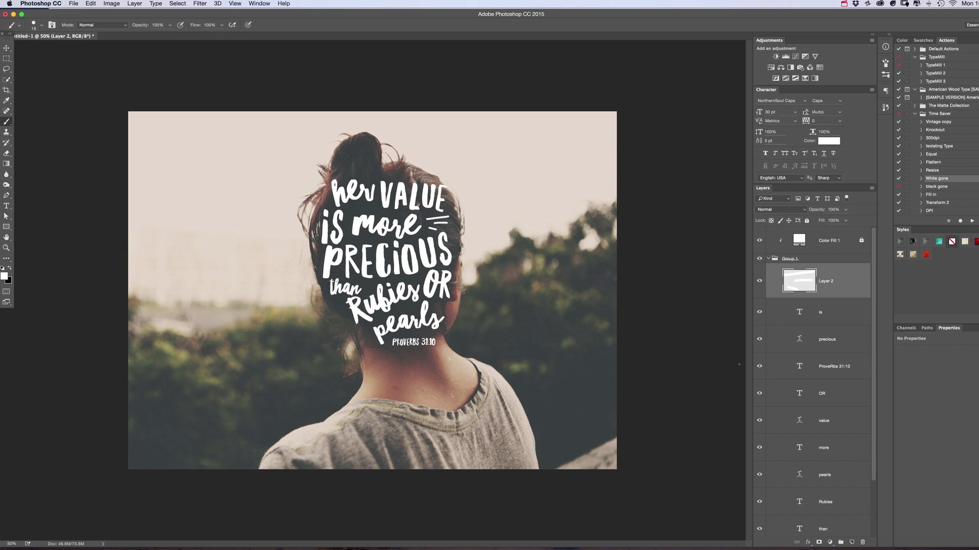
- Add a new empty layer and paint short white accent lines below "than" and along the outer edge of "is" and "precious"
click(852, 542)
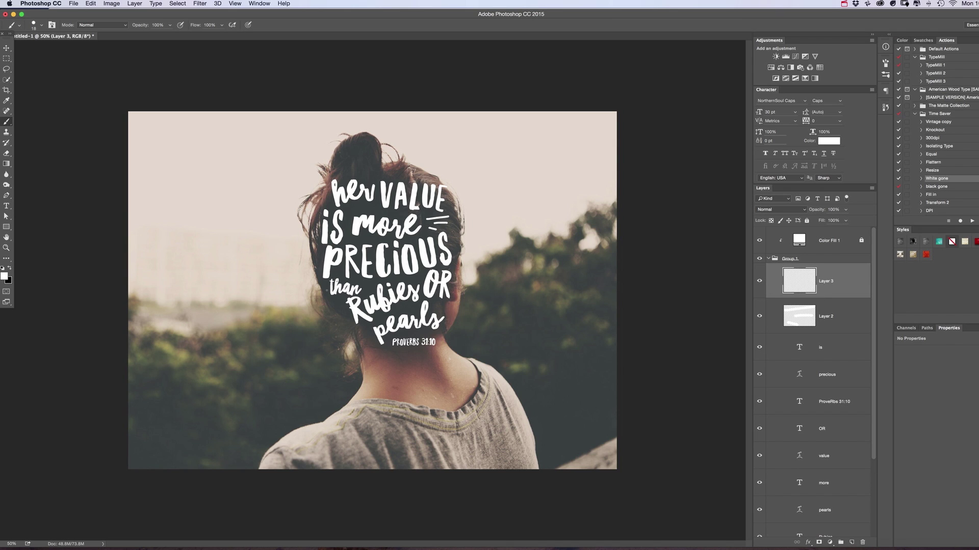
drag(326, 301, 344, 299)
drag(334, 308, 346, 306)
drag(317, 251, 314, 259)
drag(317, 223, 315, 239)
- Paint a looping squiggle under "her", curved strokes above it, and small accent marks, dots and lines around "Rubies" and "pearls"
drag(350, 208, 375, 207)
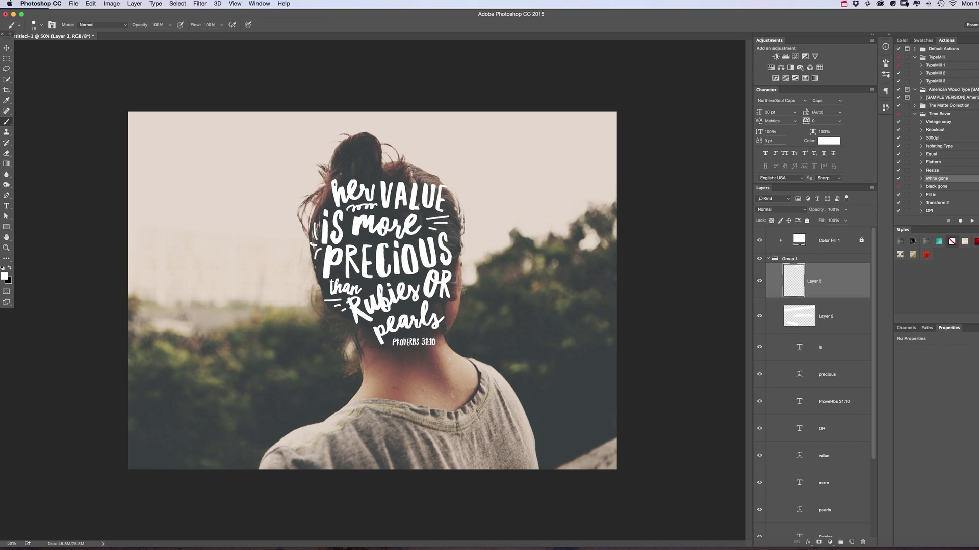
drag(341, 181, 373, 165)
click(414, 280)
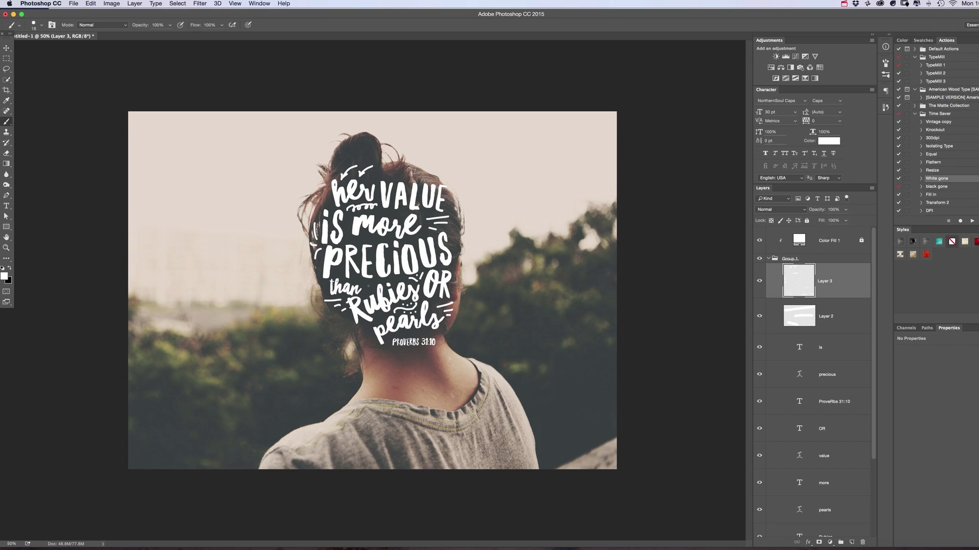
- Paint small strokes after "than" and a zigzag flourish above "value", undo an unwanted stroke, and switch to the Move tool
drag(363, 284, 369, 283)
drag(363, 289, 369, 292)
drag(350, 241, 377, 239)
drag(381, 177, 420, 178)
key(super+z)
key(v)
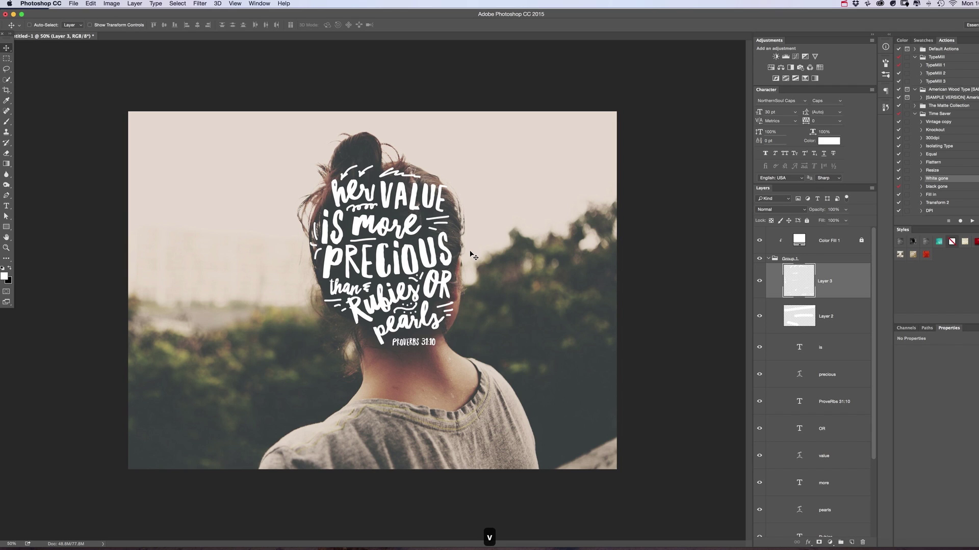